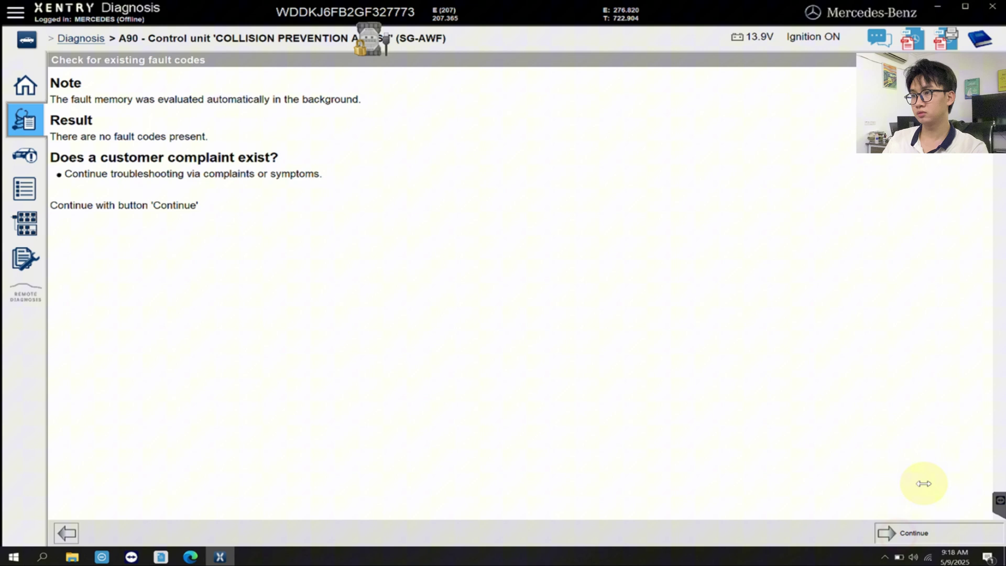
- Review the collision prevention control unit's error codes and open its Codierung author data
click(901, 533)
click(151, 64)
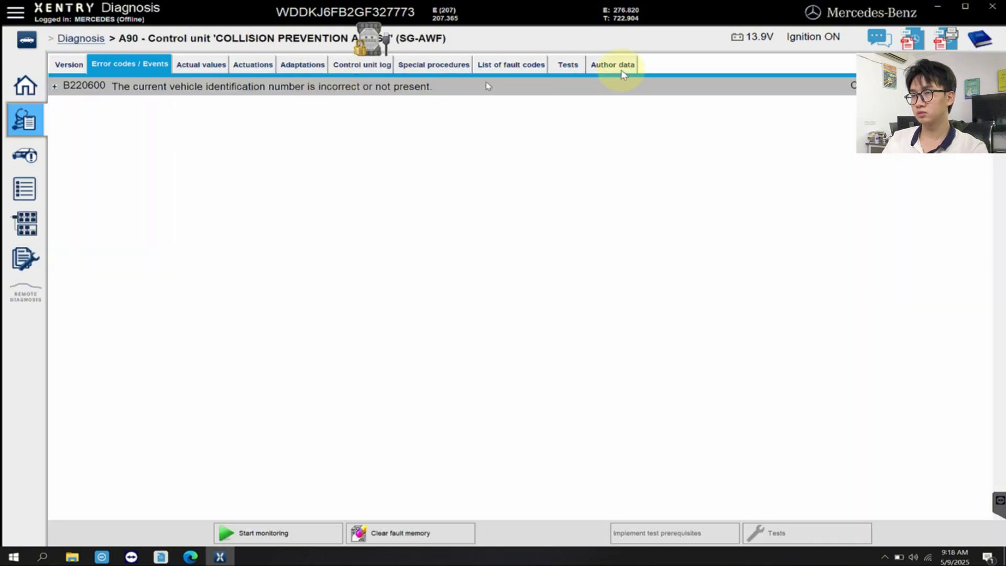
click(623, 67)
click(162, 100)
click(157, 115)
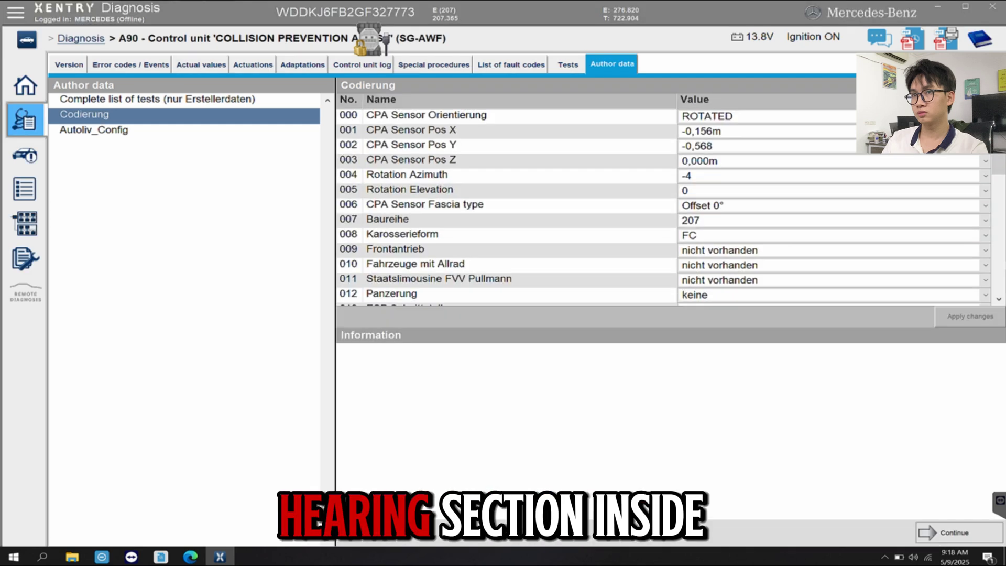
- Set coding entry 007 Baureihe to 218, apply the change and carry out the coding
click(774, 222)
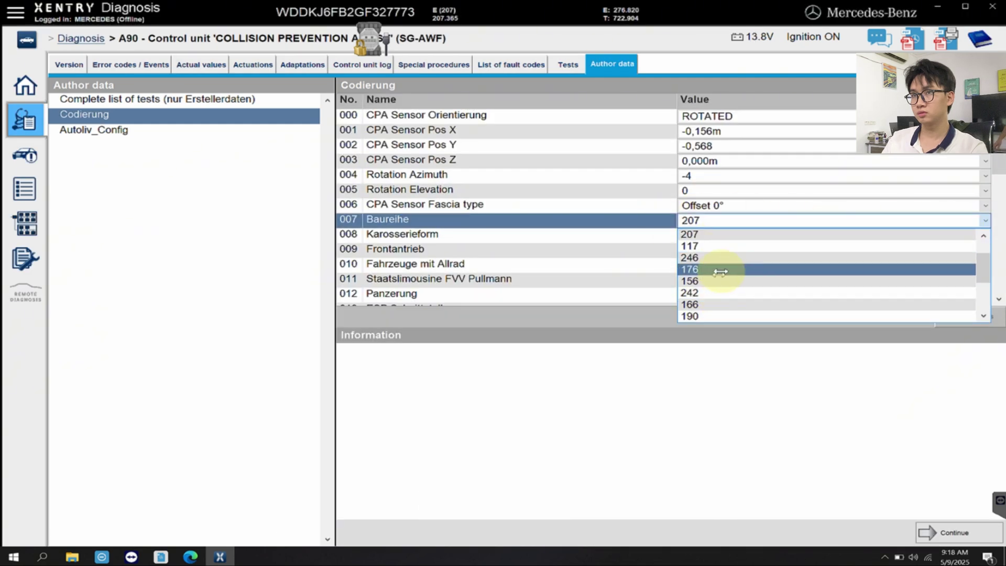
scroll(723, 275, down, 2)
click(697, 304)
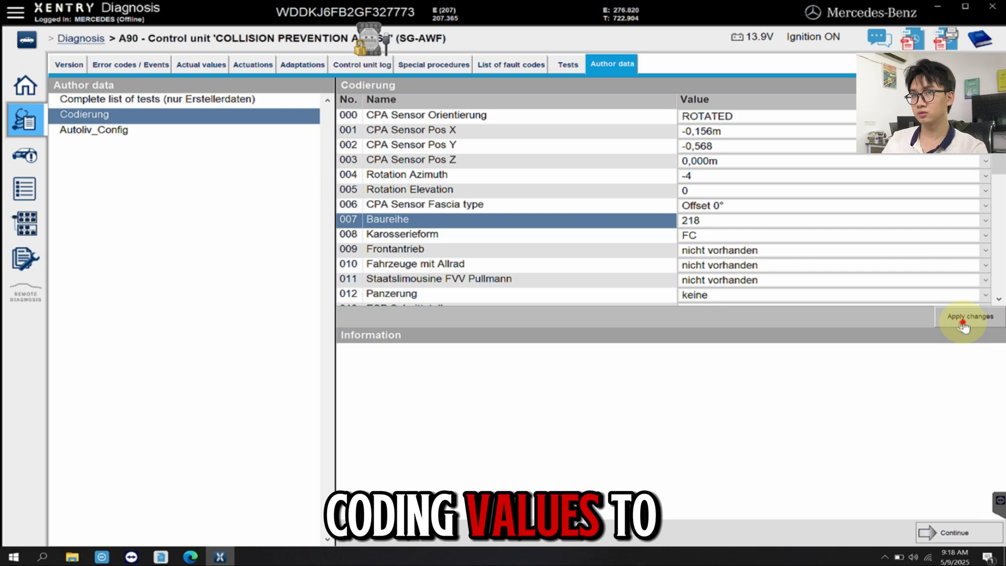
click(965, 321)
click(952, 532)
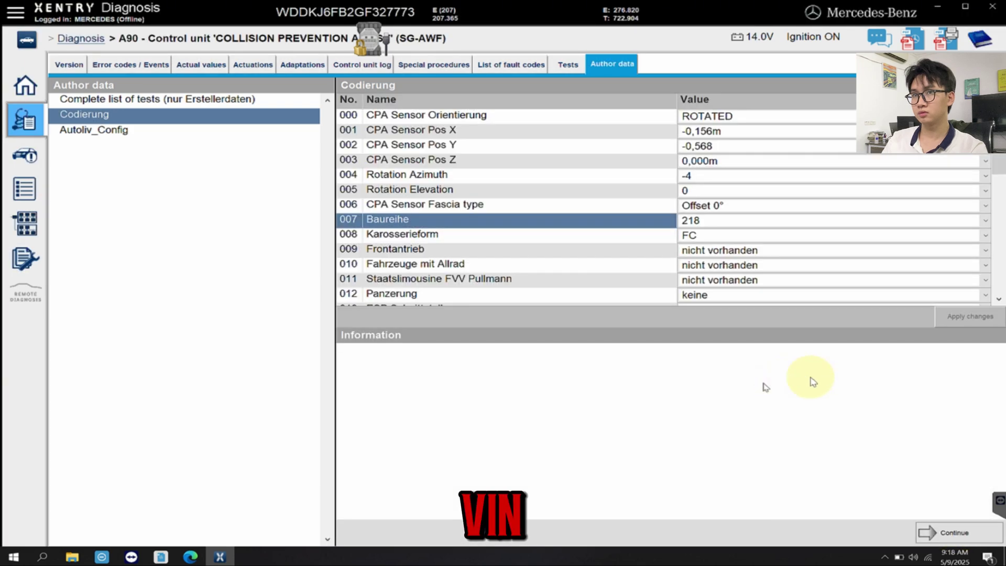
- Set coding entry 007 Baureihe to 207 and complete the coding sequence, returning to the control unit's error codes
click(985, 220)
scroll(723, 255, down, 3)
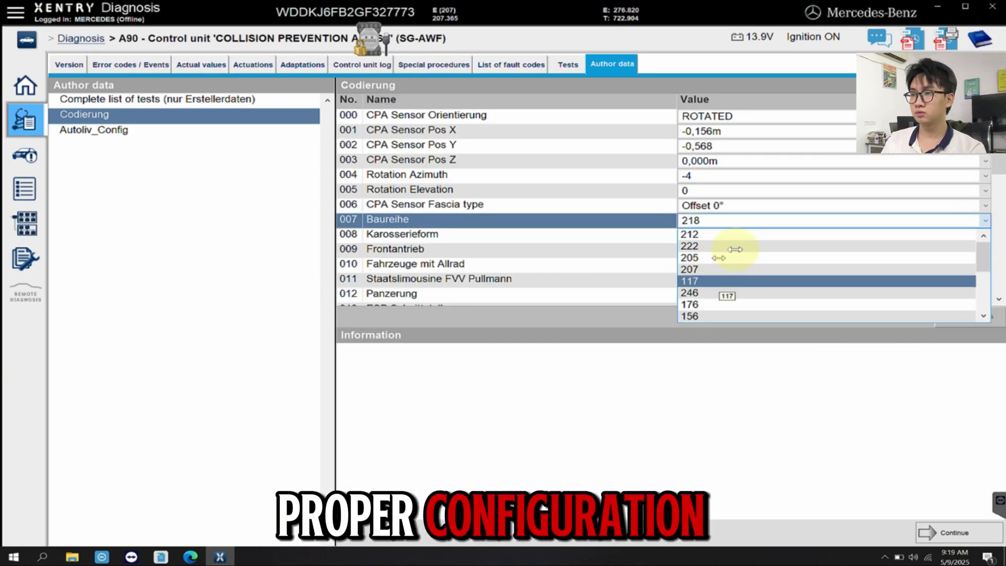
click(770, 268)
click(981, 323)
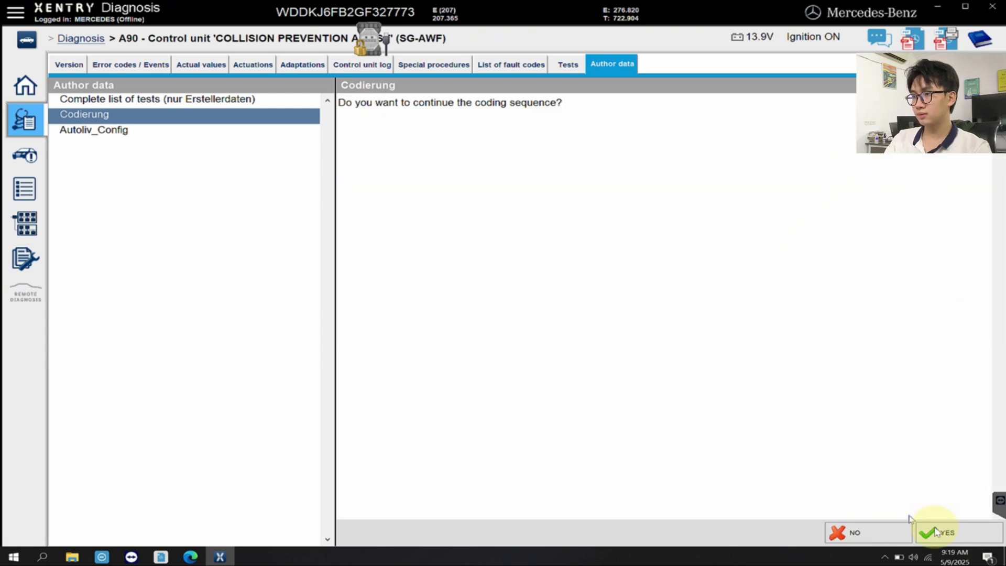
click(953, 533)
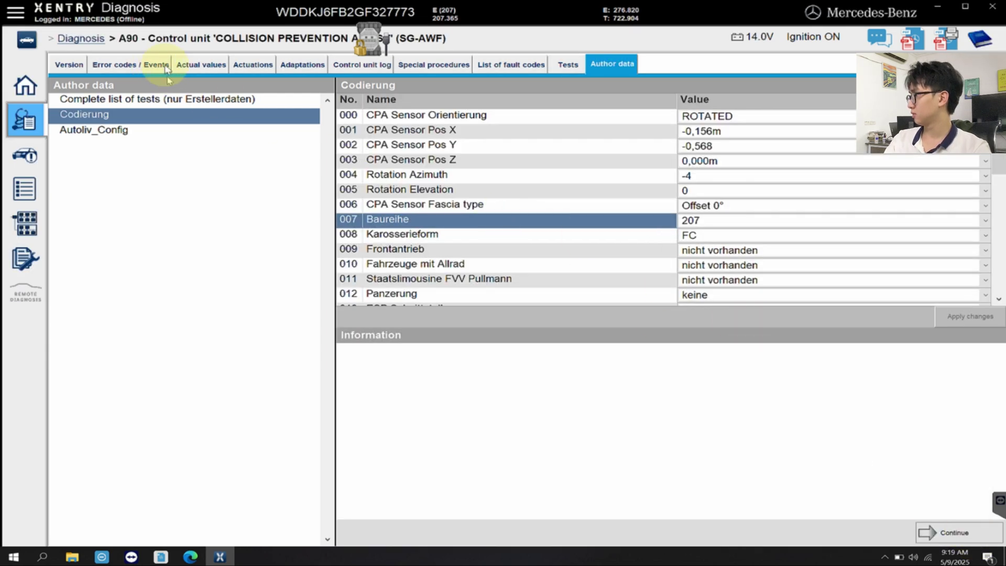
click(167, 68)
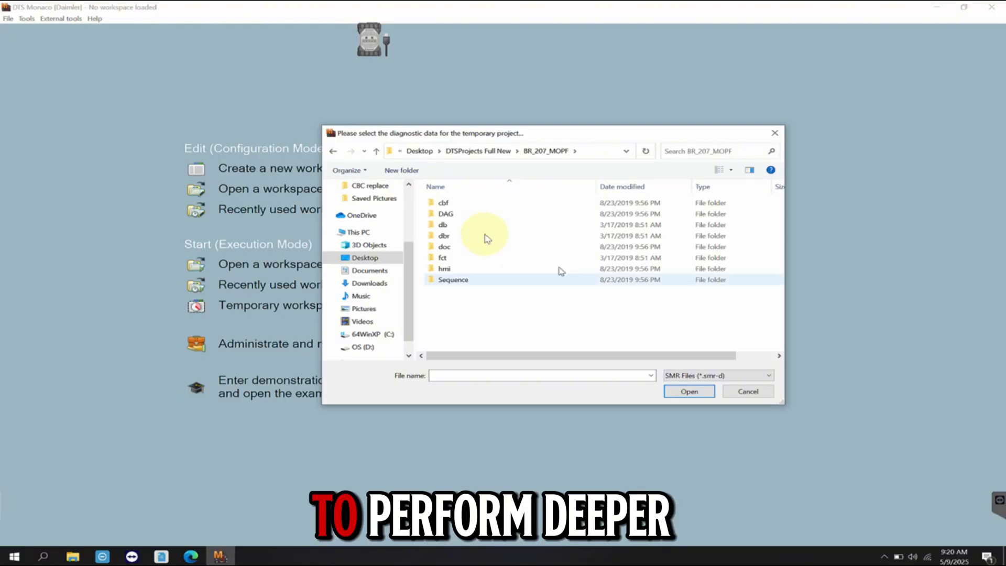
- In DTS Monaco, load FCW246.CBF from the BR_207_MOPF project's cbf folder as the temporary project's diagnostic data
click(476, 203)
click(697, 392)
click(718, 376)
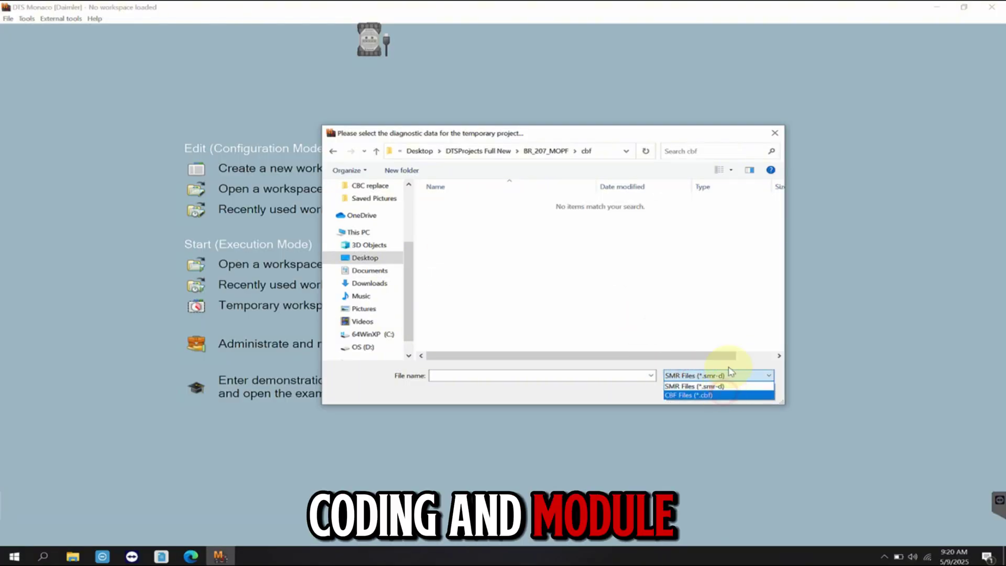
click(691, 389)
click(689, 291)
scroll(594, 301, down, 10)
click(491, 200)
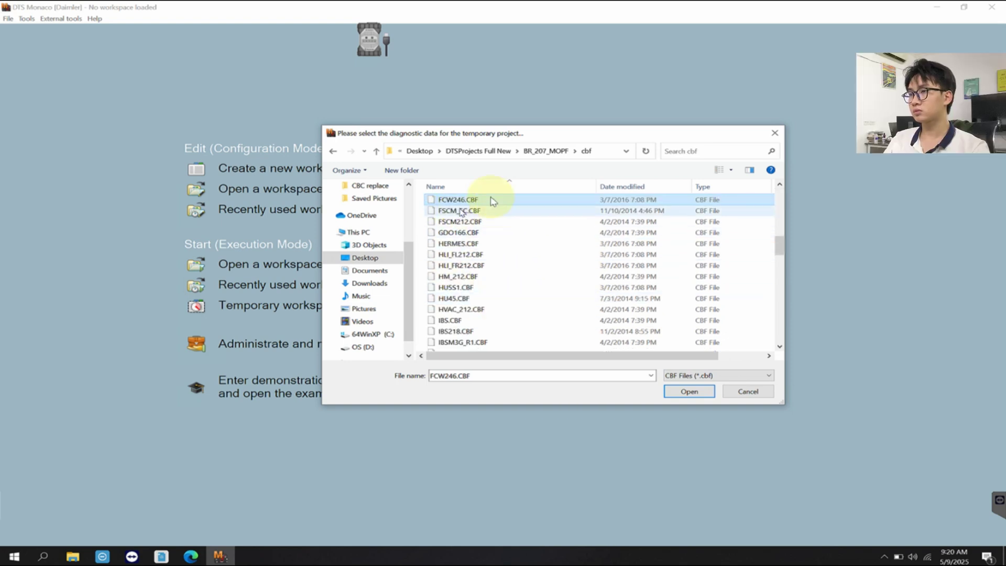
click(688, 391)
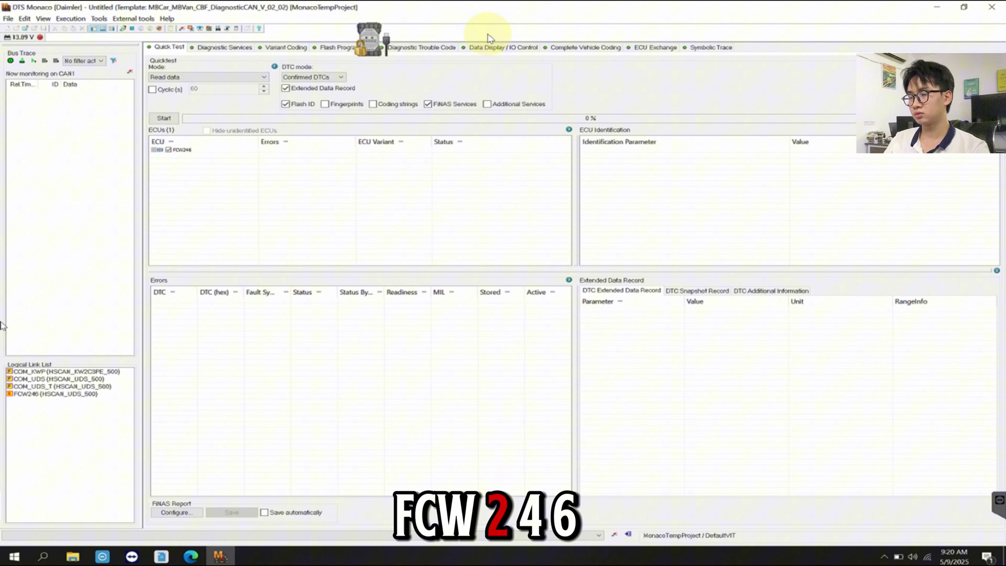
- Connect to the FCW246 ECU's diagnostic services and search them for vin
click(243, 49)
click(240, 99)
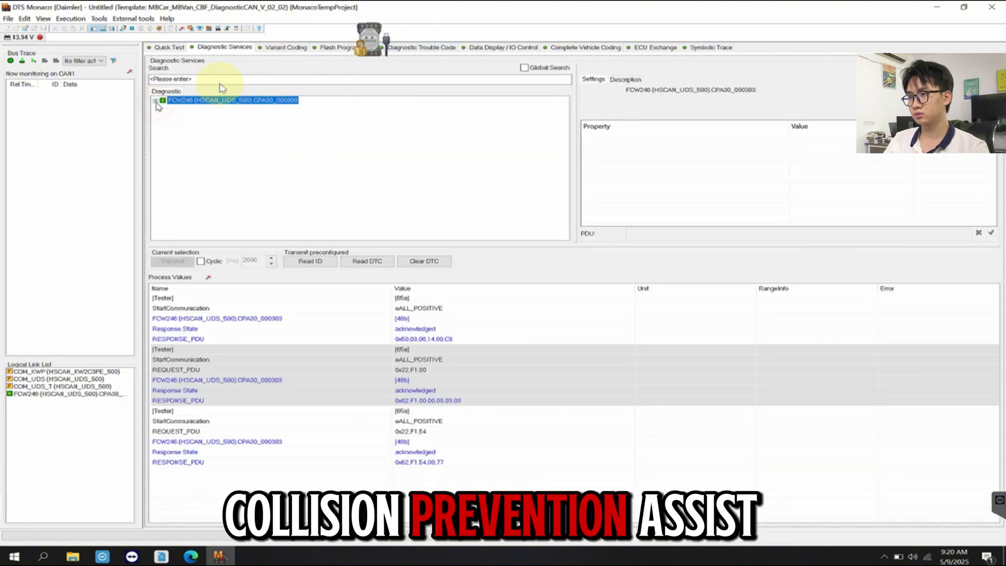
text(vin)
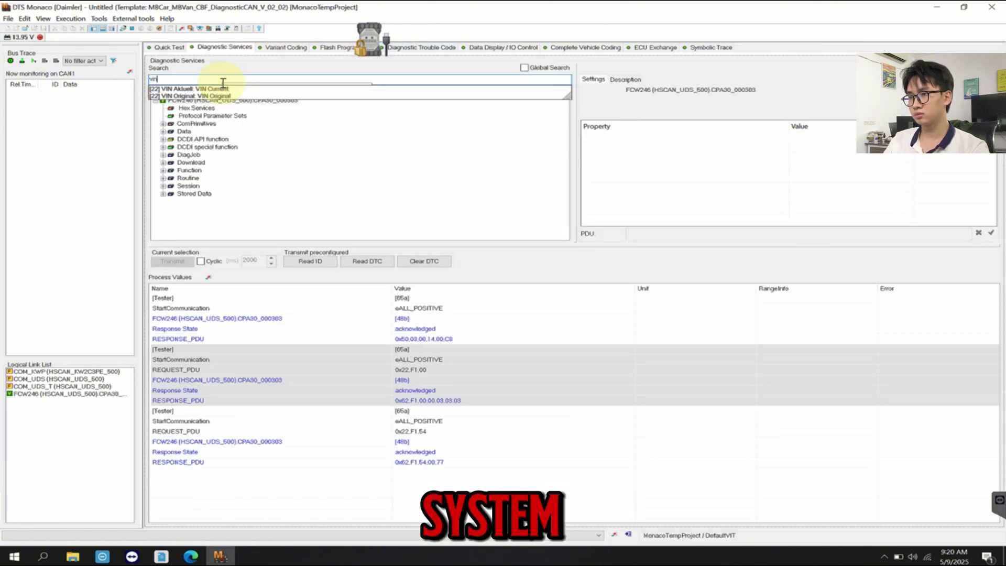
- In FCW246 variant coding, set Baureihe in the [002] Fahrzeuginformationen domain to 172 and write the coding
click(286, 47)
click(489, 80)
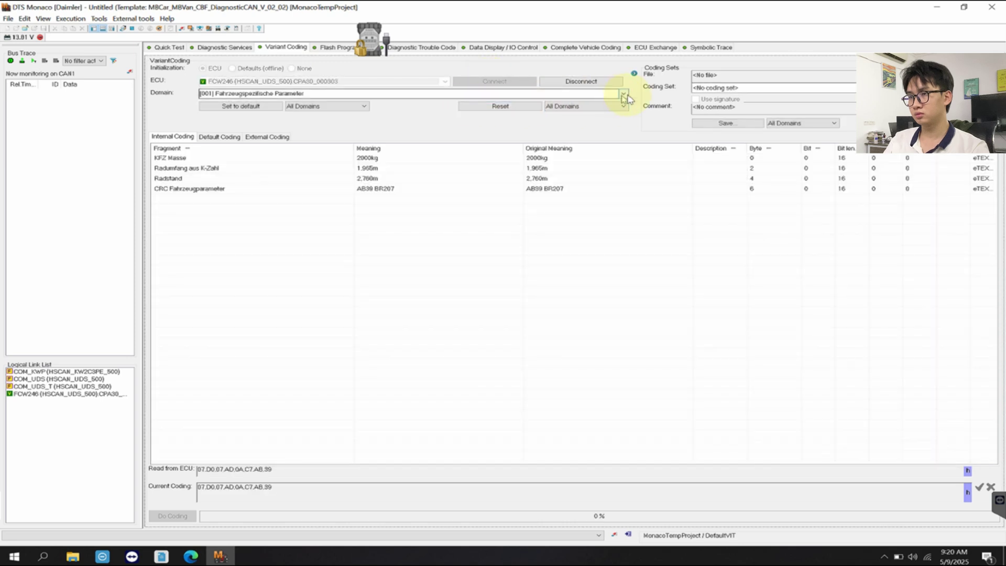
click(314, 94)
click(264, 110)
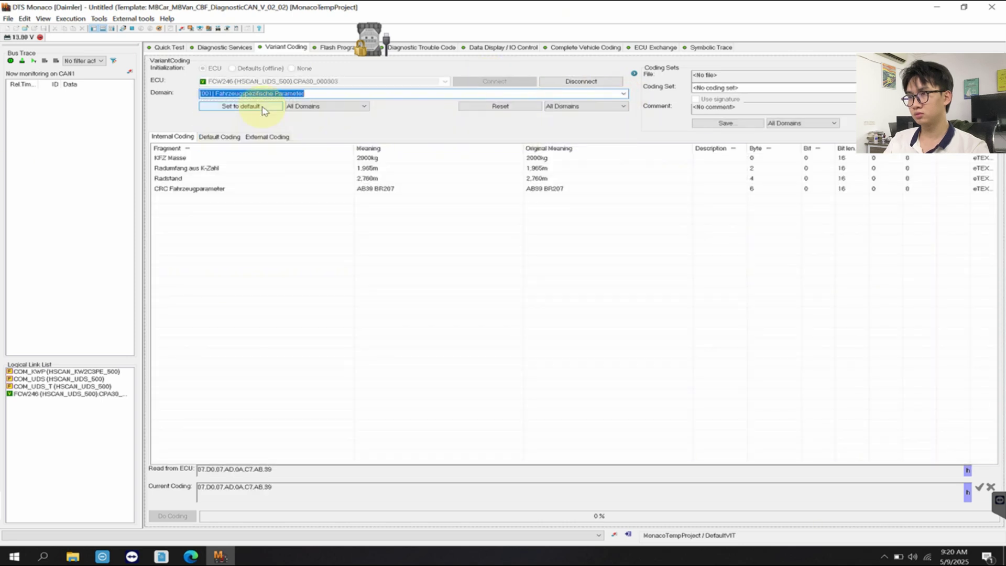
click(621, 93)
click(281, 111)
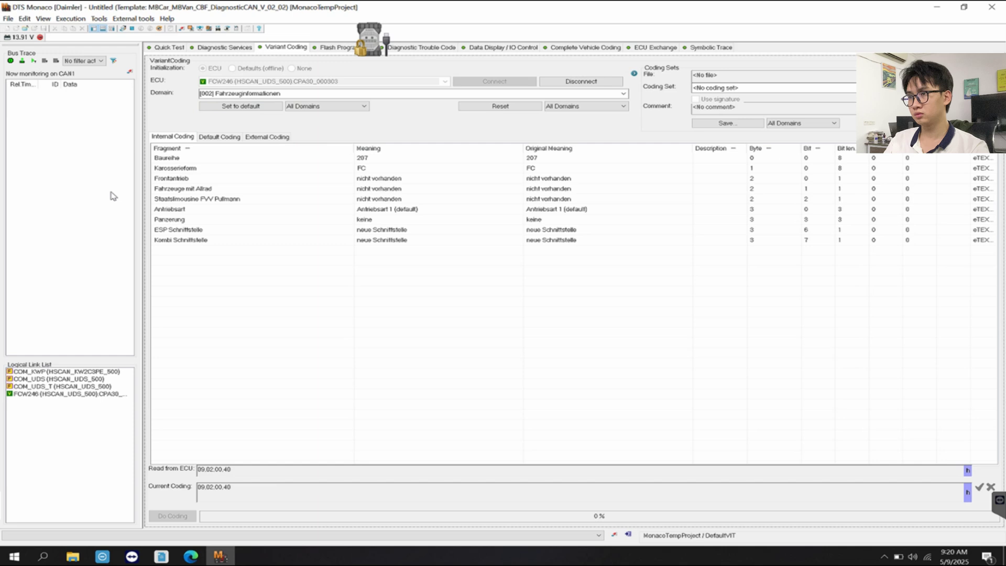
click(392, 158)
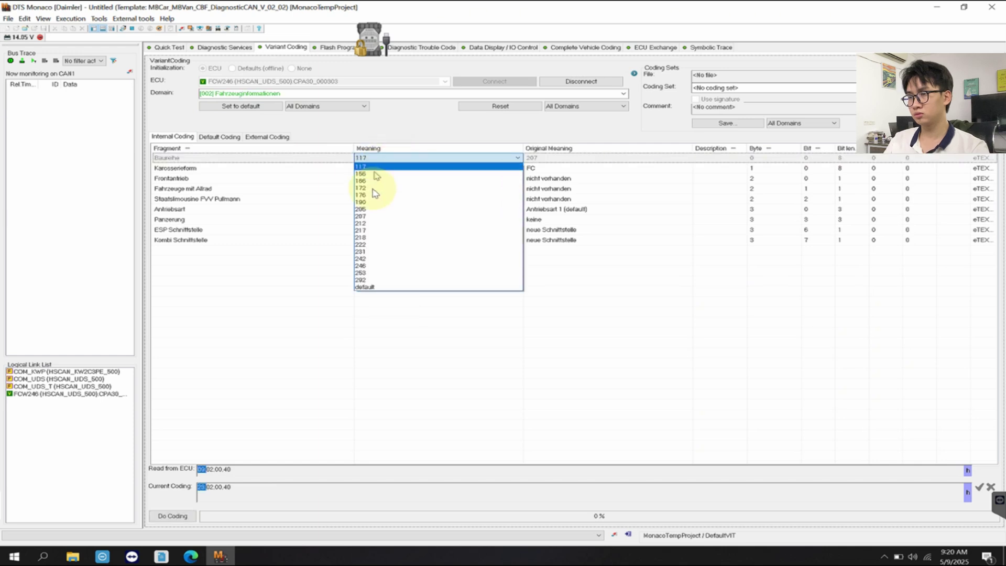
click(378, 188)
click(189, 516)
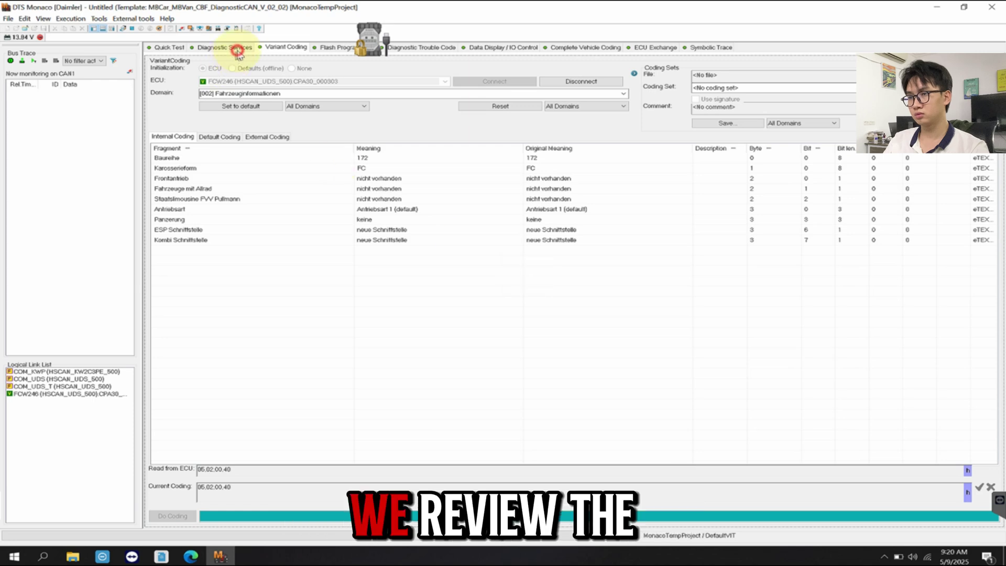
- Send the [11] HardReset function to the FCW246 ECU and restart the workspace execution
click(238, 50)
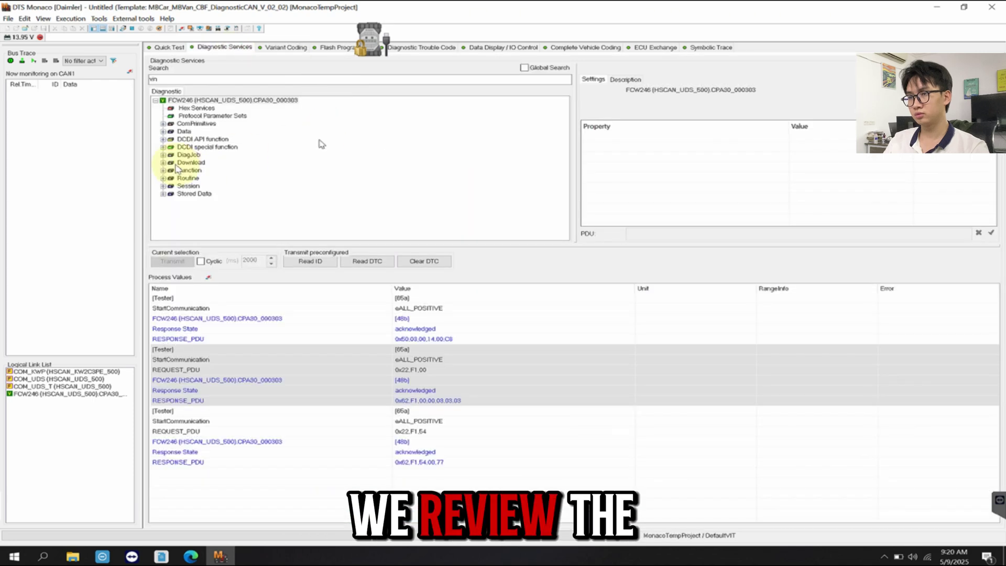
click(164, 167)
double_click(219, 171)
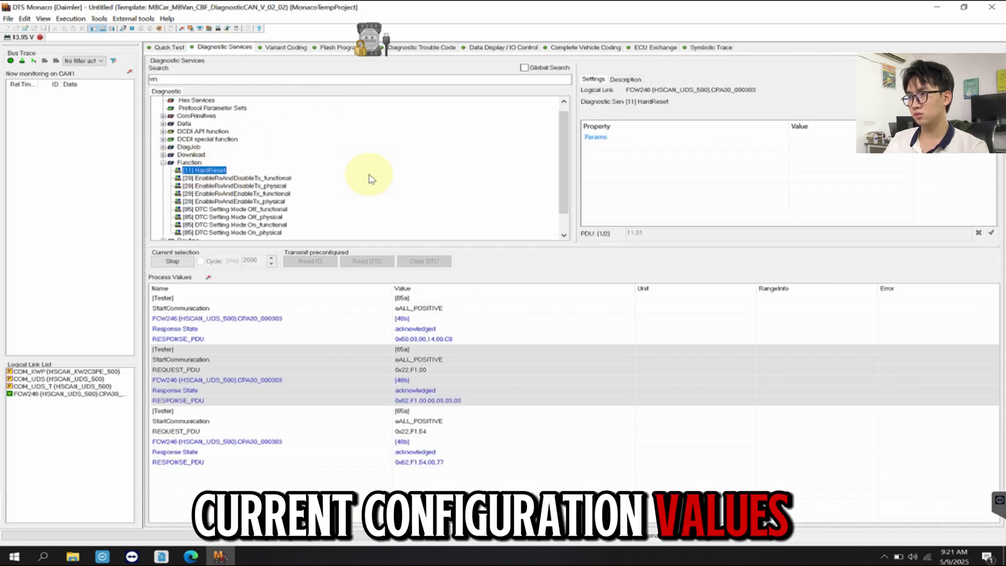
click(123, 30)
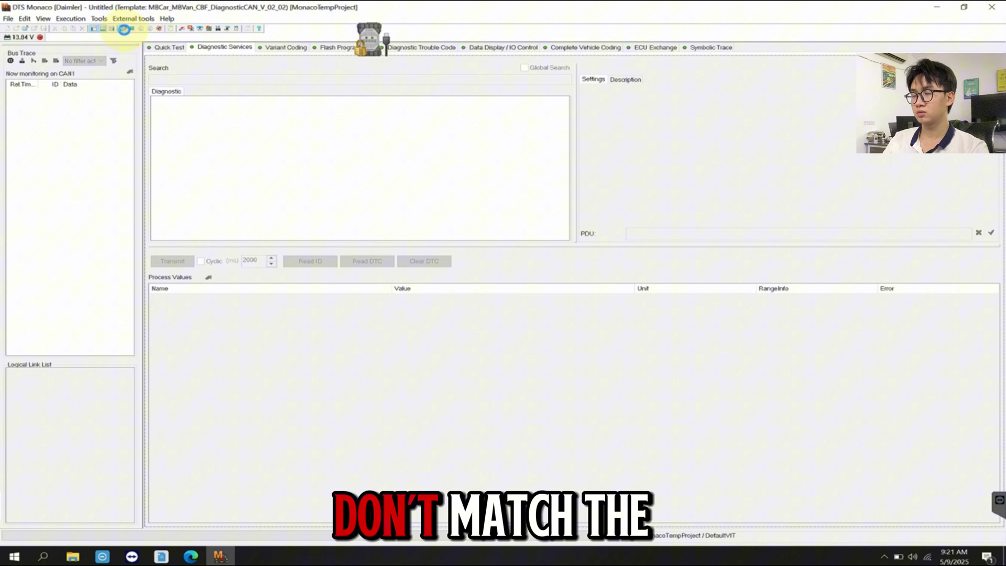
click(123, 30)
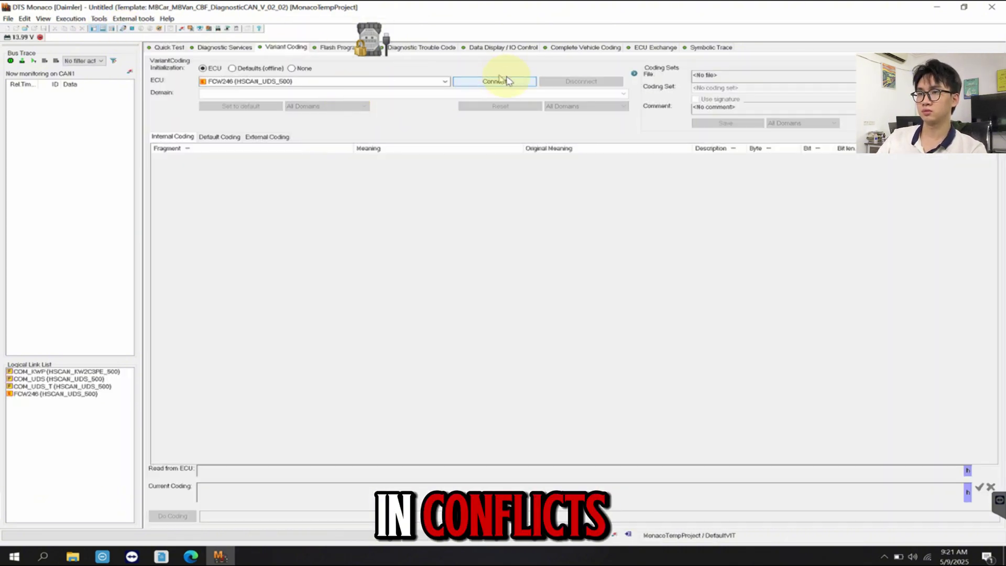
- Reconnect variant coding to FCW246, set Baureihe in [002] Fahrzeuginformationen to 207 and write the coding
click(505, 81)
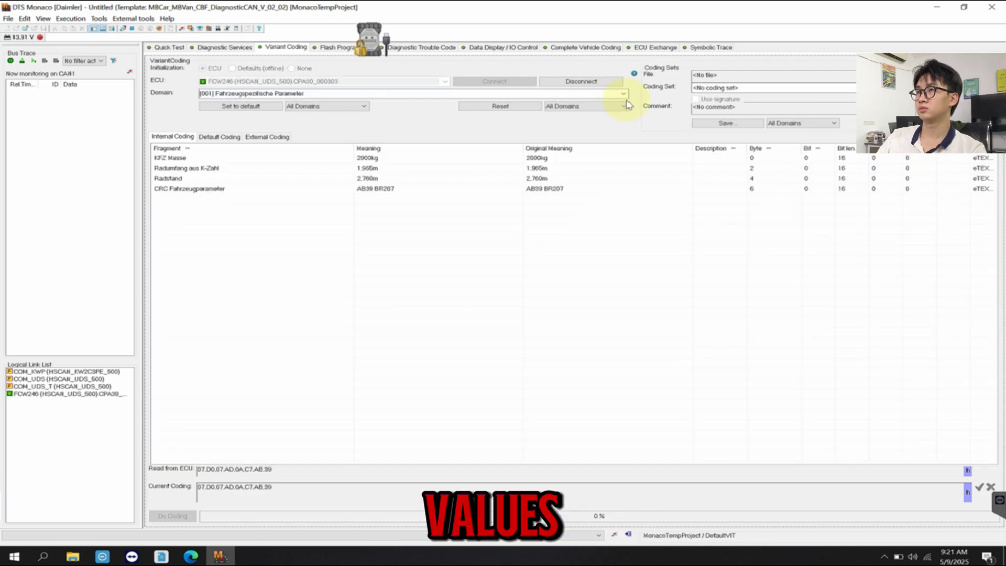
click(624, 95)
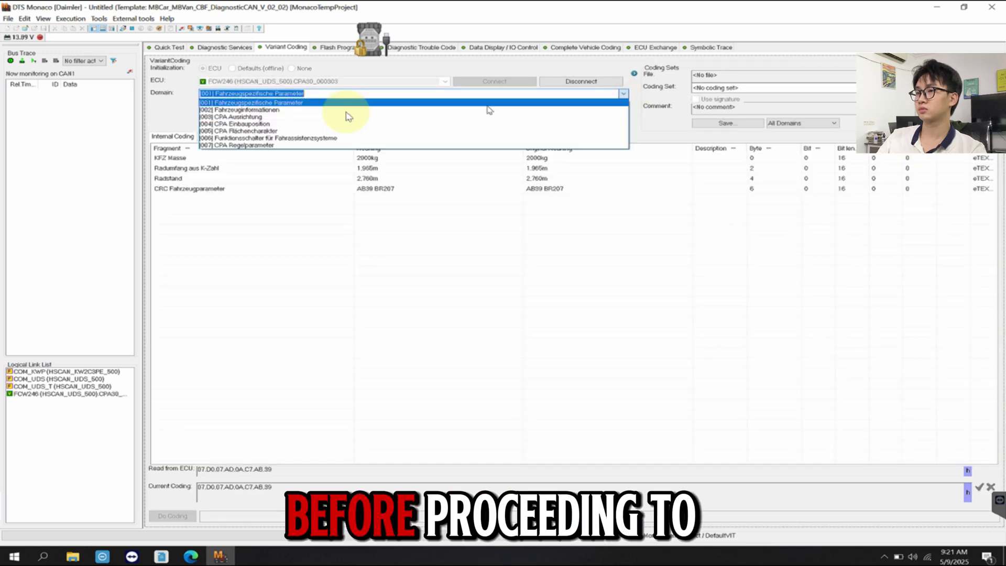
click(292, 106)
click(394, 158)
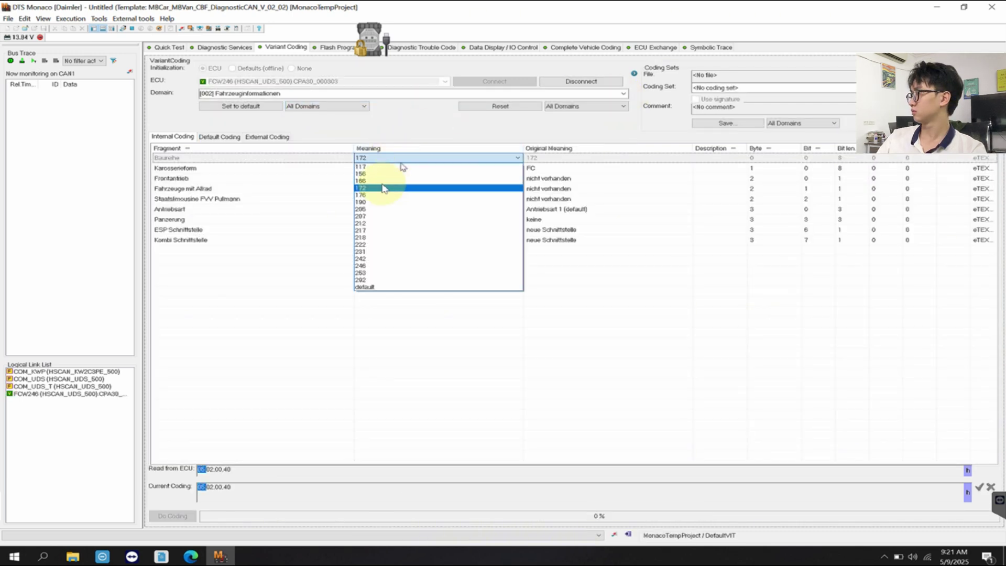
click(366, 216)
click(173, 516)
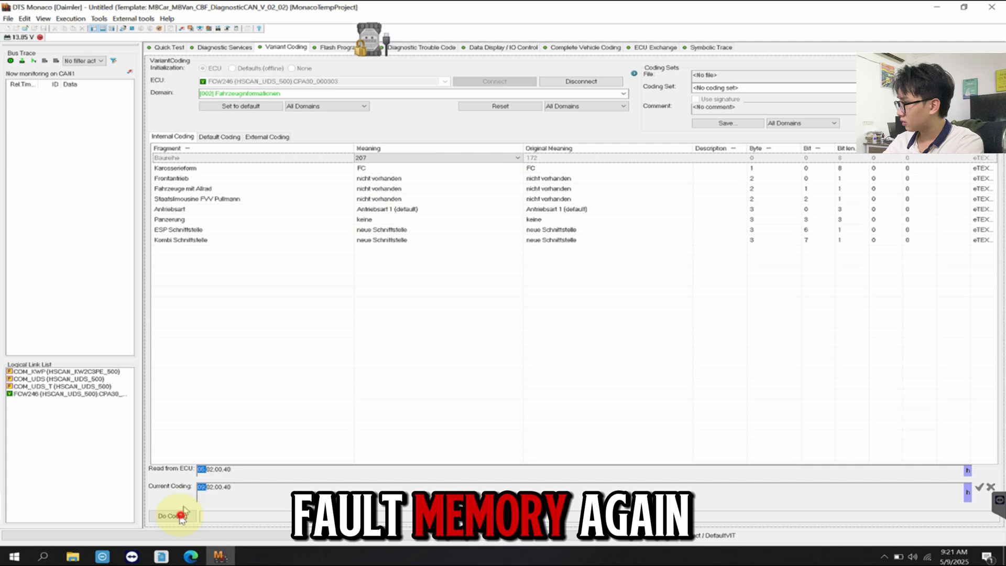
- Hard-reset the FCW246 ECU and clear all of its confirmed diagnostic trouble codes
click(225, 48)
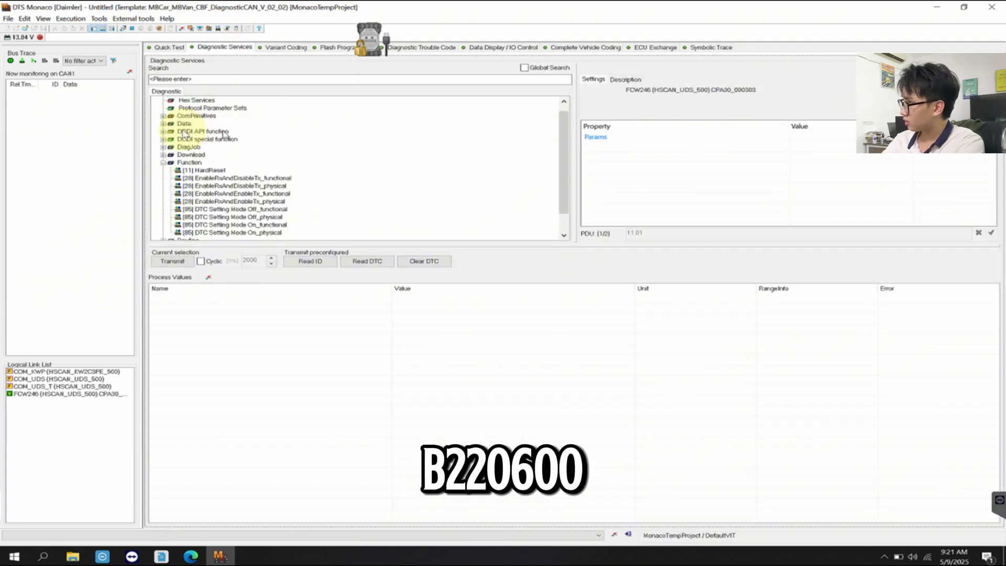
click(440, 48)
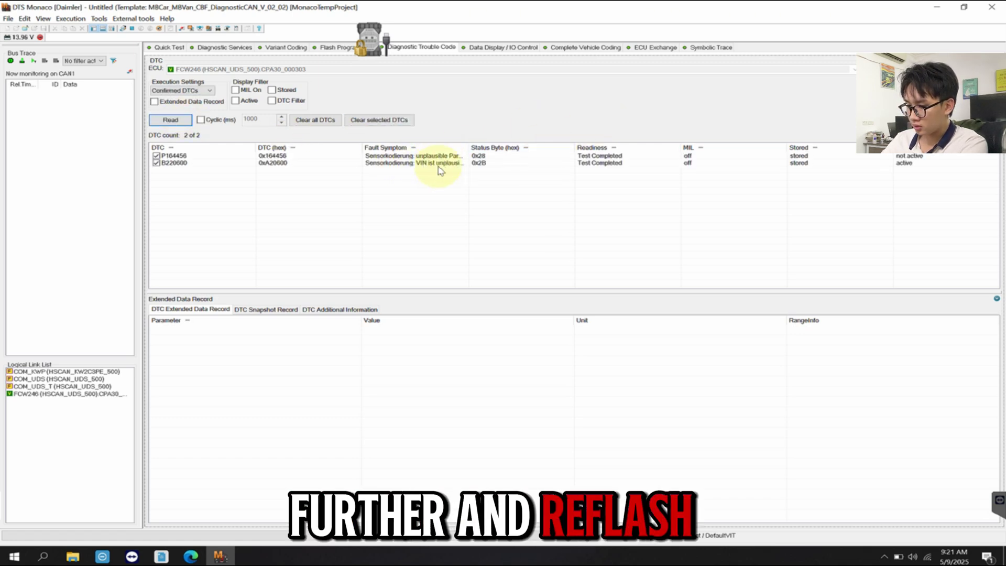
click(314, 119)
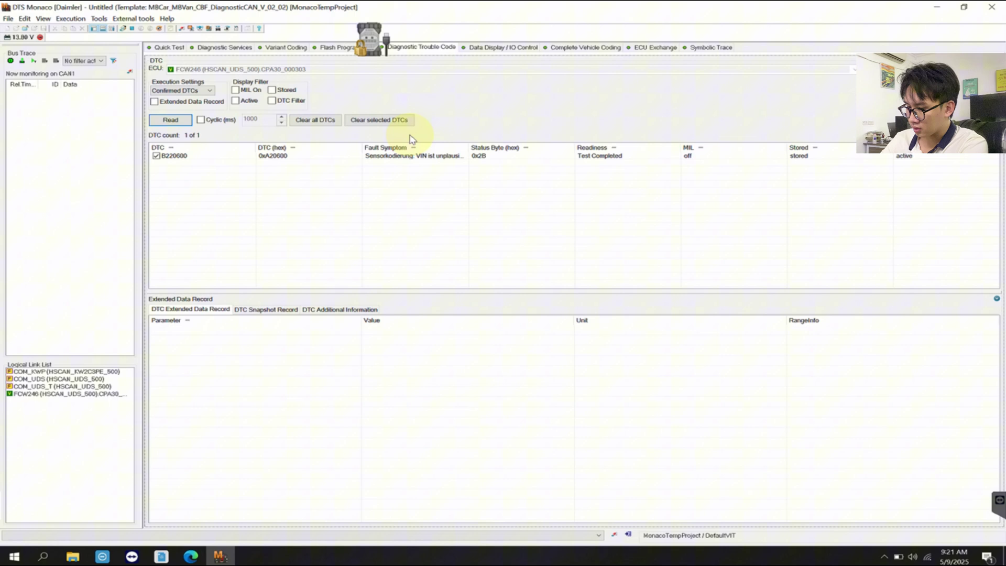
- Search the FCW246 diagnostic services for FIN and for VIN
click(235, 48)
click(366, 81)
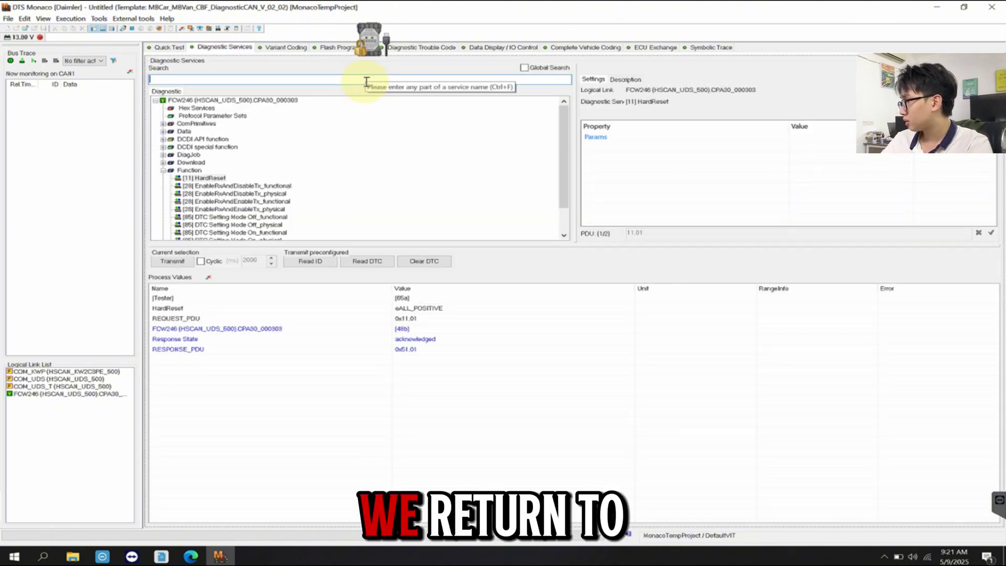
text(Fin)
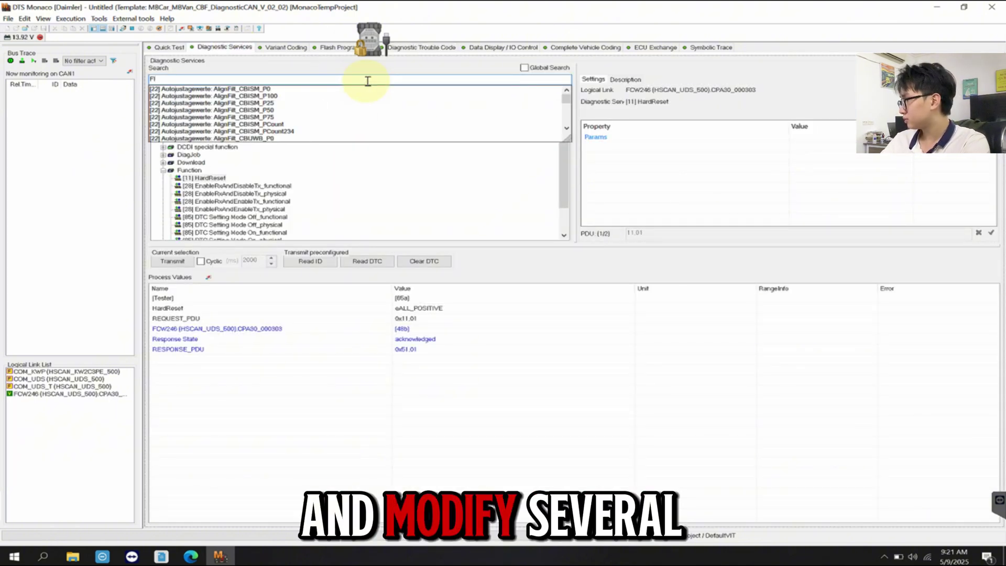
scroll(388, 126, down, 1)
key(BackSpace)
key(BackSpace)
key(BackSpace)
text(VIN)
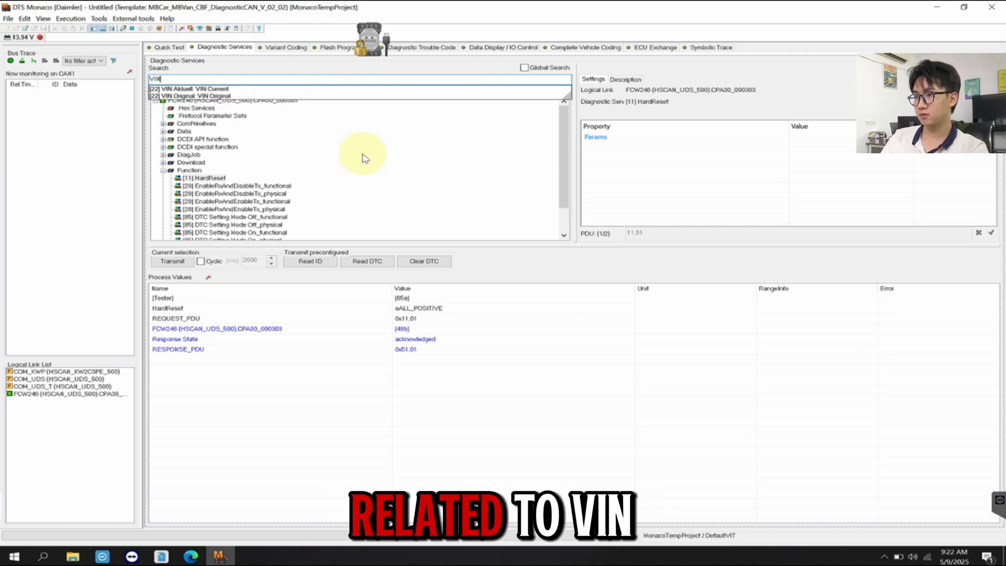
- Examine the FCW246 service tree, including the Stored Data services for current and original VIN and the DiagJob group
click(359, 157)
scroll(354, 188, down, 5)
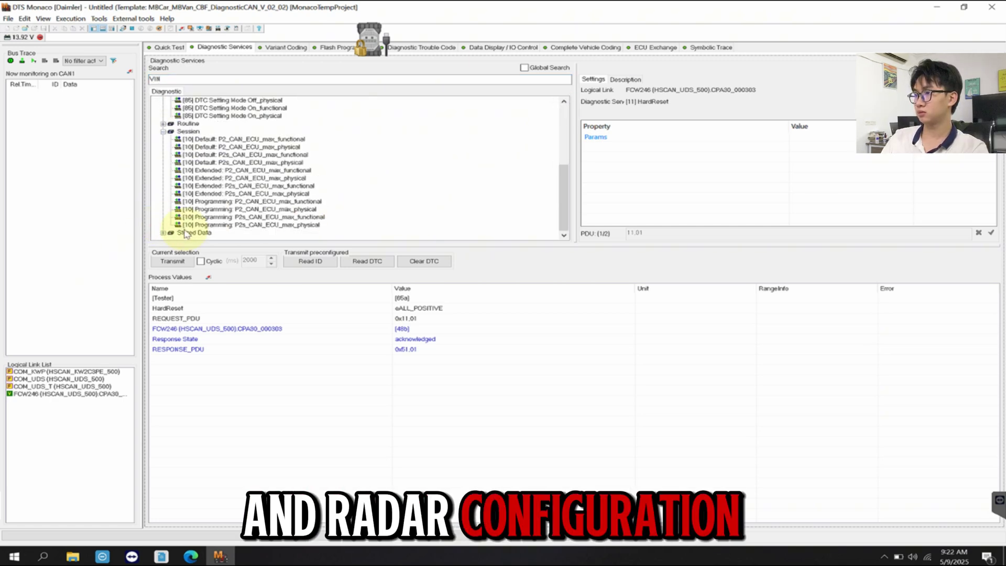
double_click(181, 231)
scroll(396, 205, down, 5)
scroll(398, 203, down, 5)
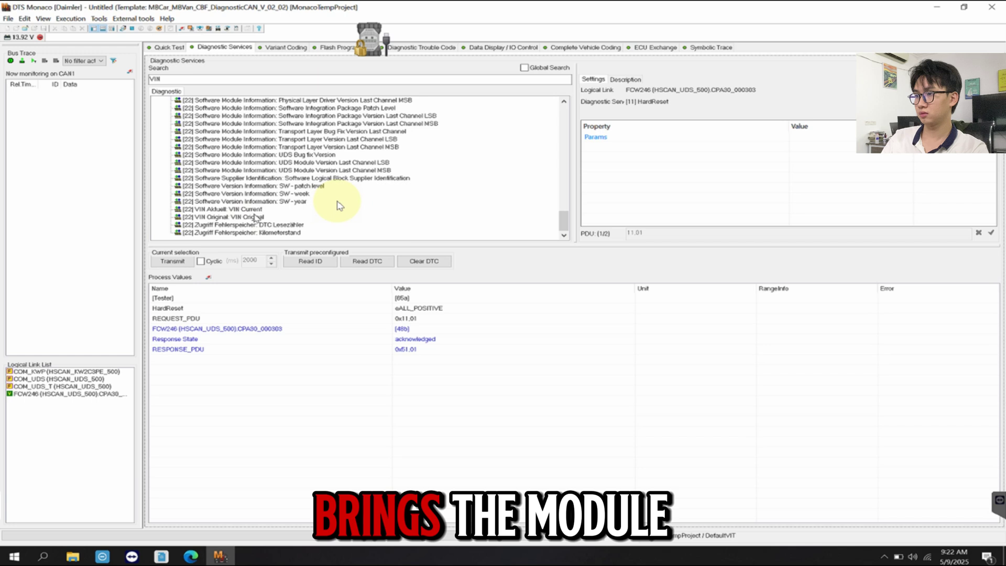
scroll(337, 207, up, 10)
scroll(432, 183, up, 15)
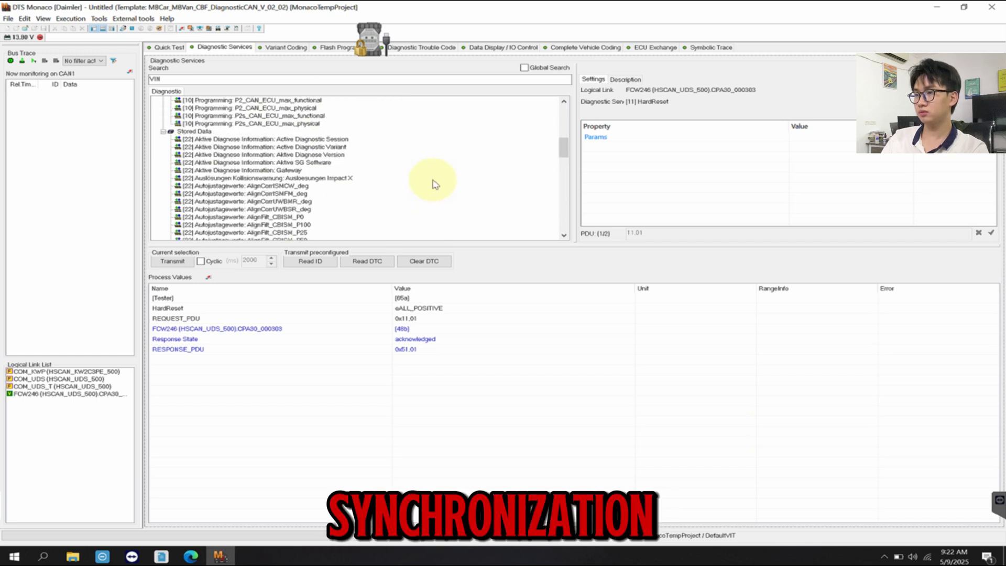
click(164, 162)
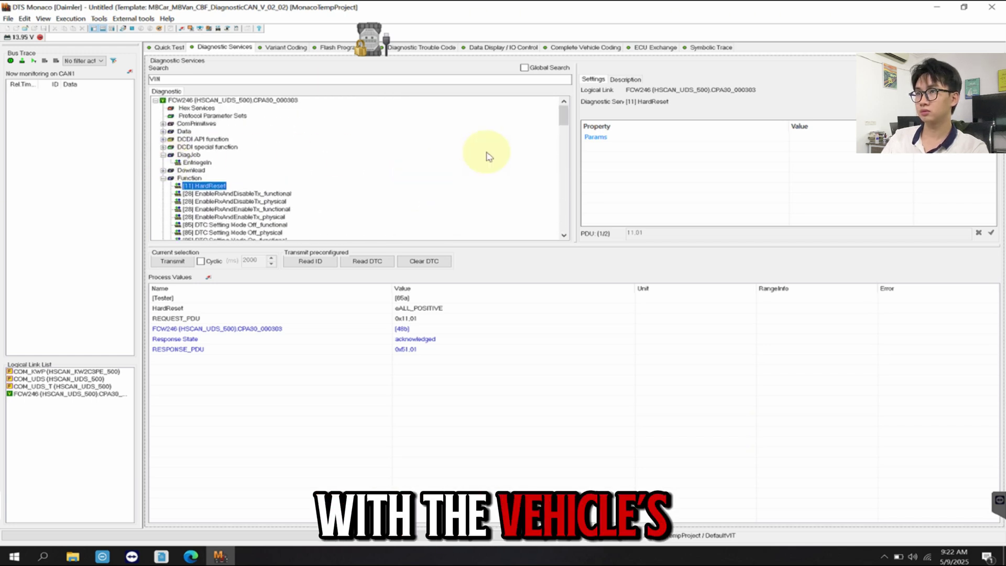
click(286, 47)
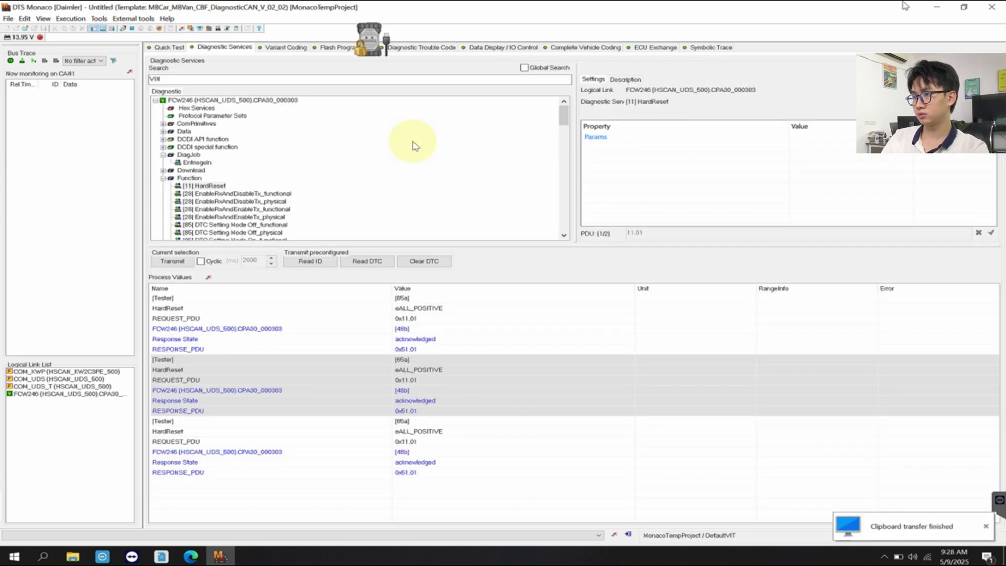
- Put the FCW246 ECU into a programming session with the [10] Programming: P2s_CAN_ECU_max_physical service
click(163, 170)
scroll(264, 178, down, 1)
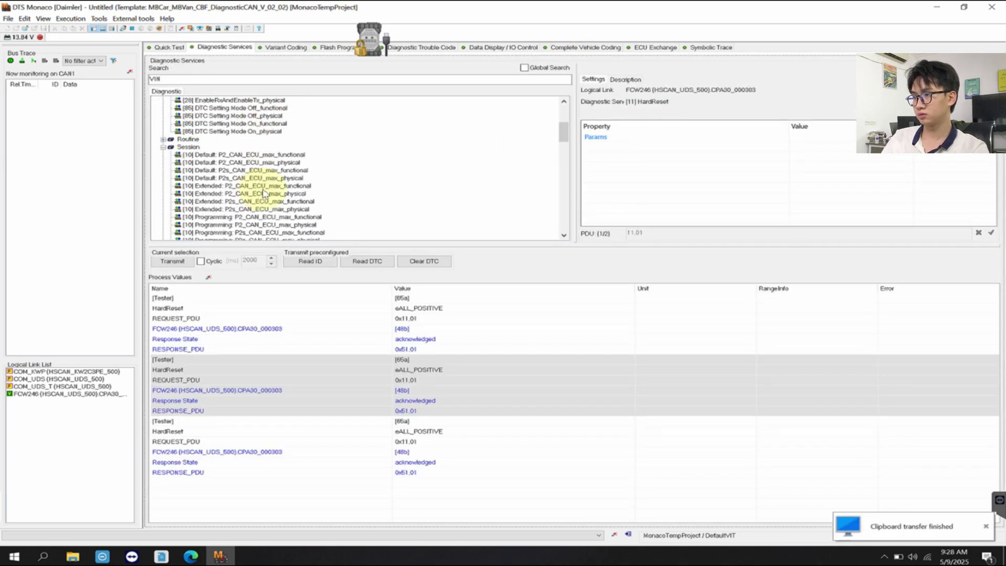
scroll(264, 192, down, 1)
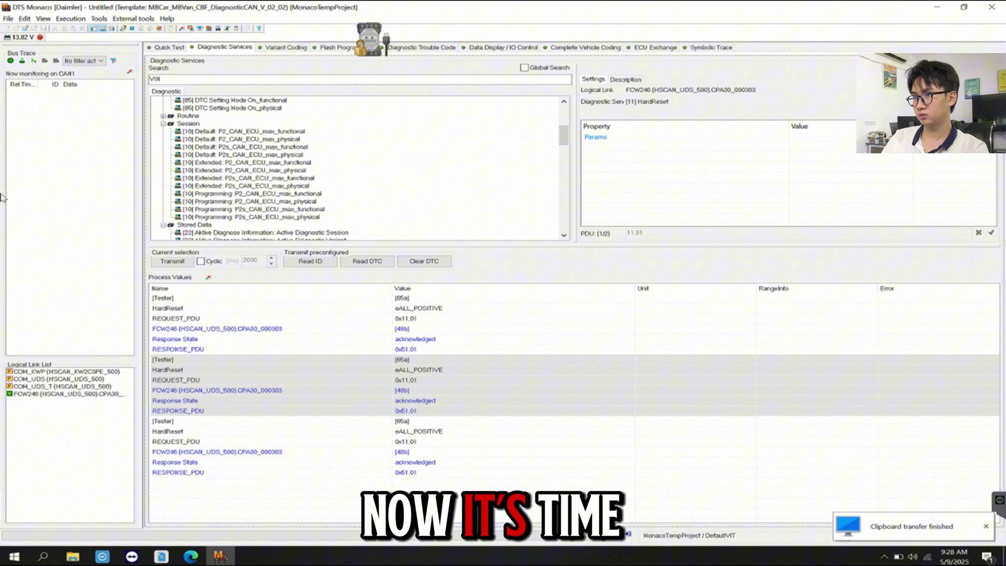
scroll(331, 171, down, 2)
scroll(325, 178, up, 1)
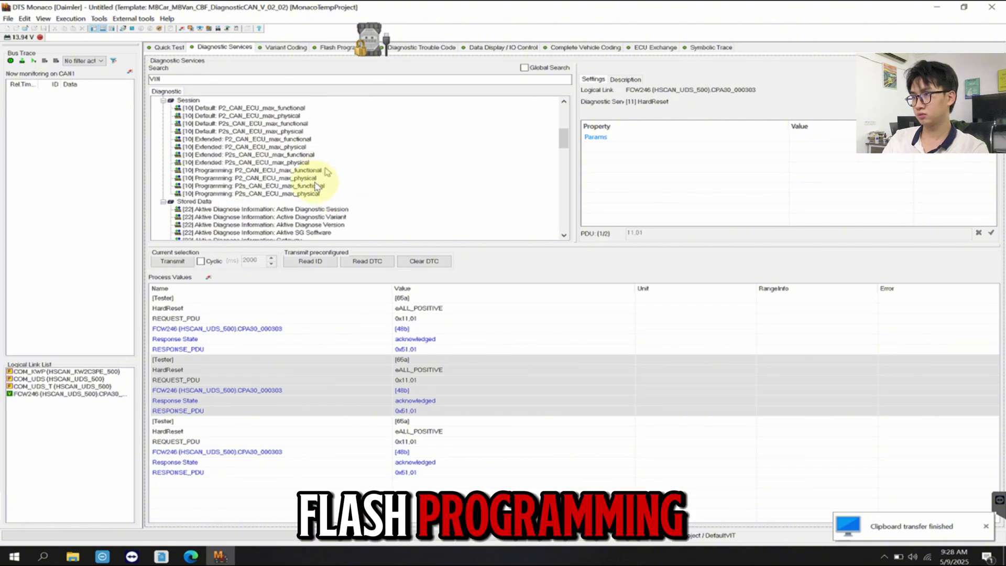
double_click(306, 194)
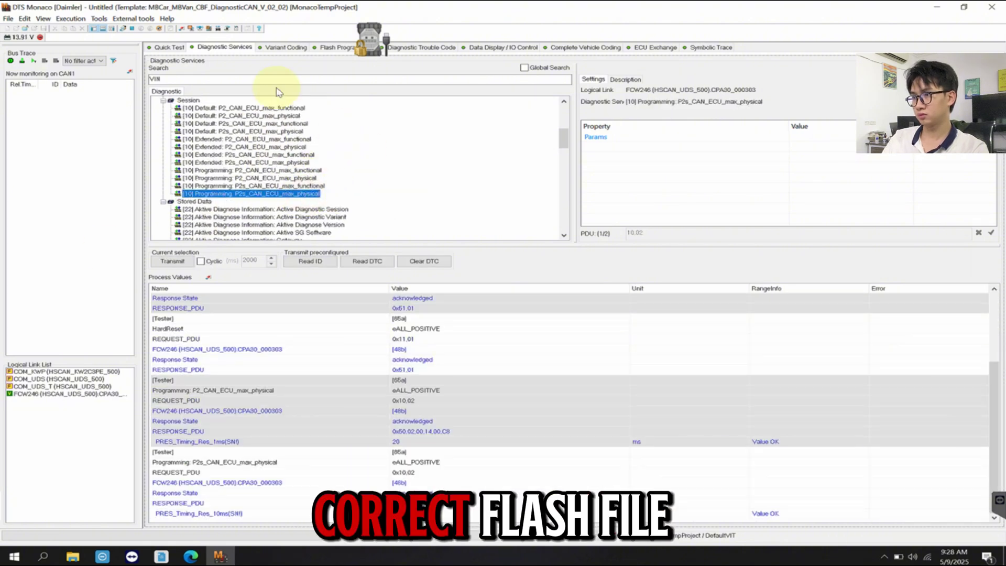
click(357, 54)
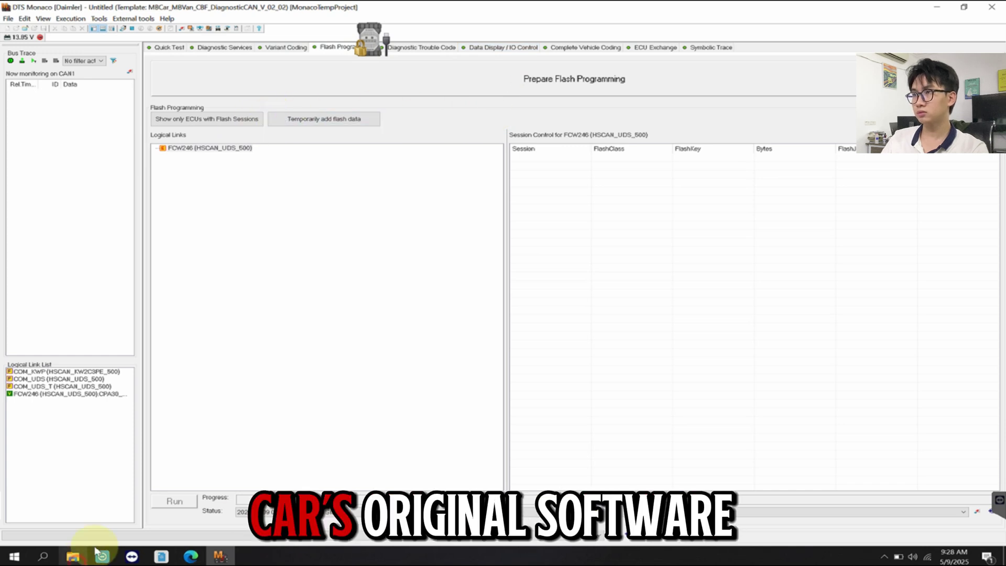
click(73, 557)
click(284, 361)
right_click(284, 361)
click(241, 176)
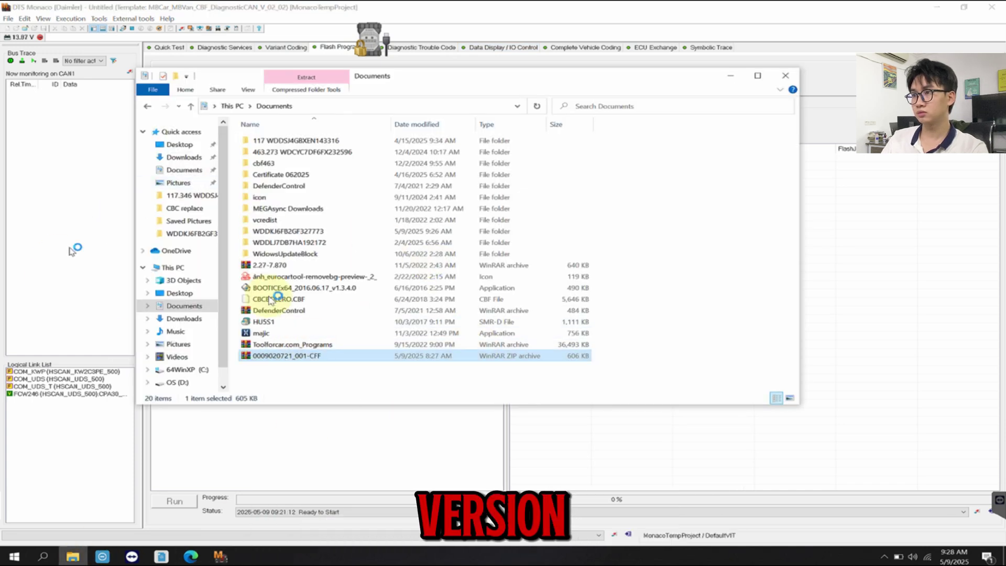
click(669, 27)
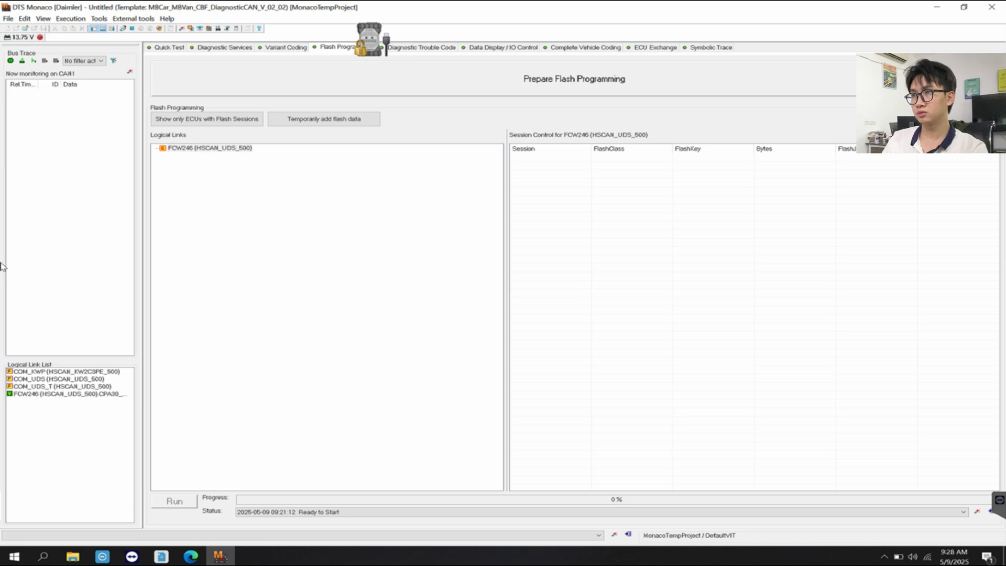
click(238, 148)
click(324, 119)
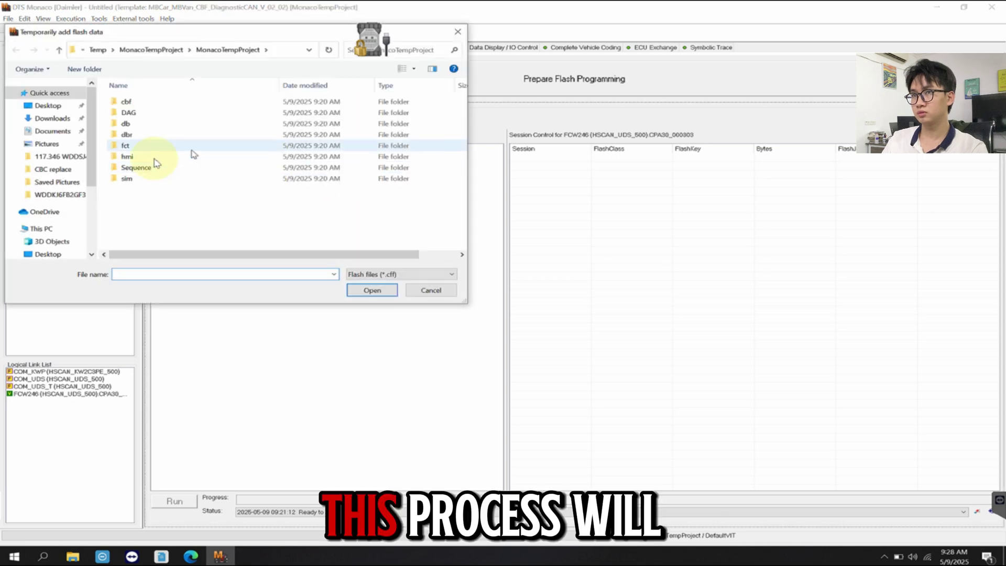
click(50, 131)
scroll(184, 210, down, 1)
double_click(236, 224)
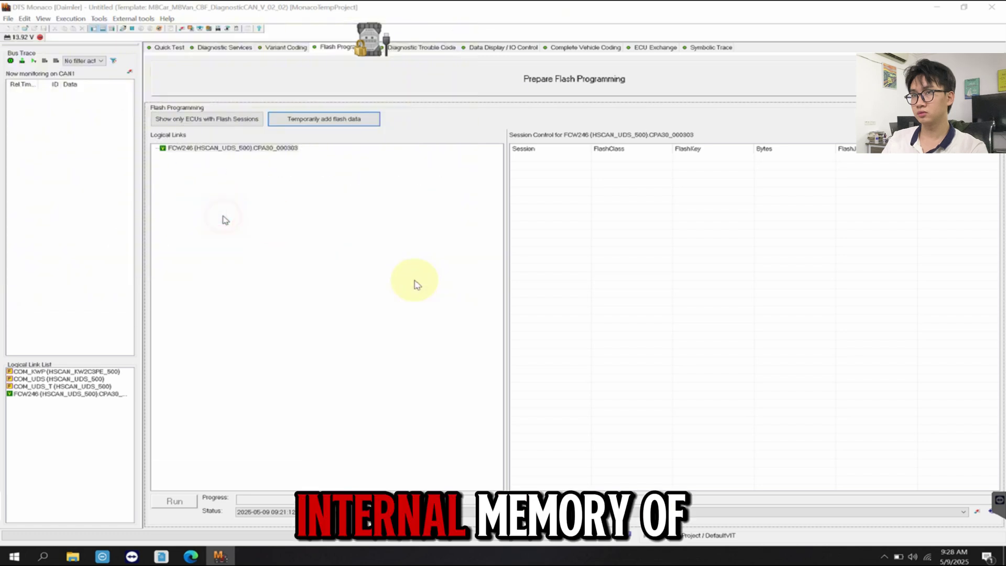
click(373, 121)
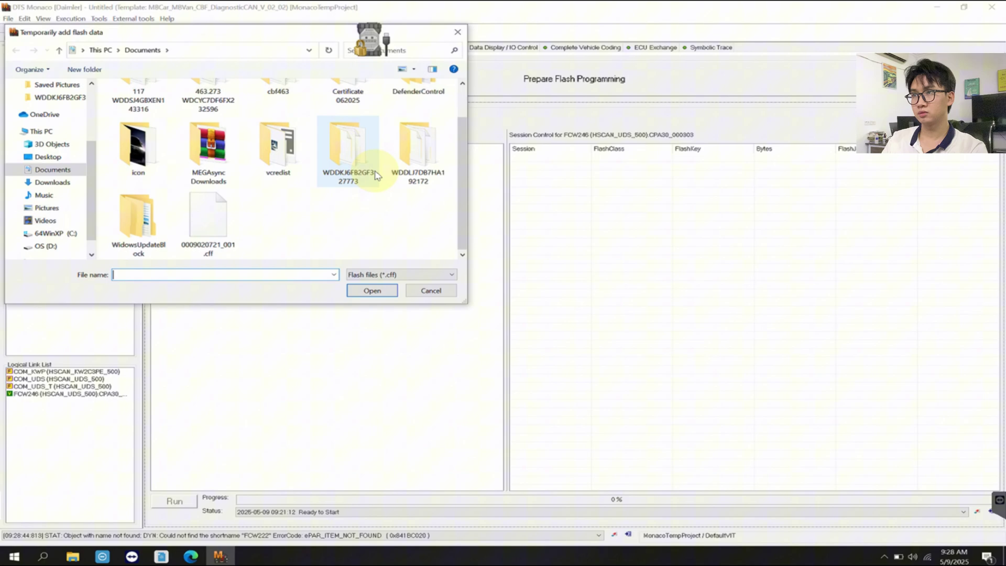
double_click(229, 231)
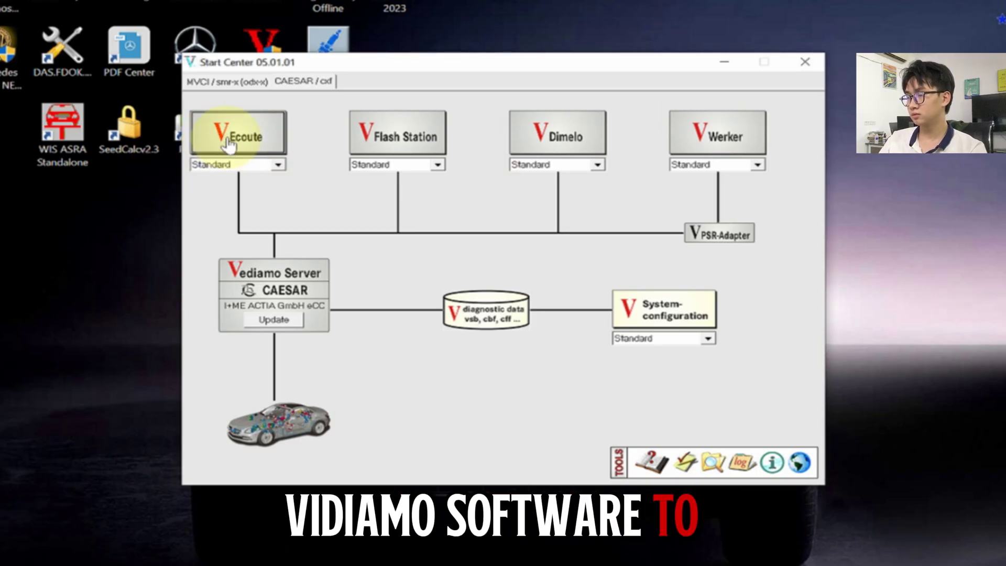
- Switch to Vediamo, start Ecoute, set the system folder to the BR_207_MOPF project data and load the FCW246 system
click(229, 144)
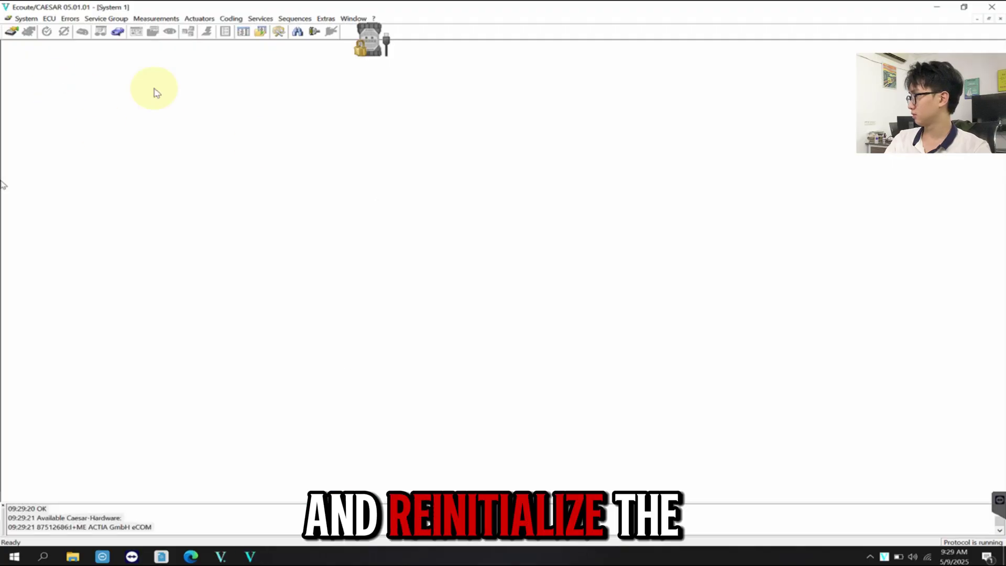
click(579, 239)
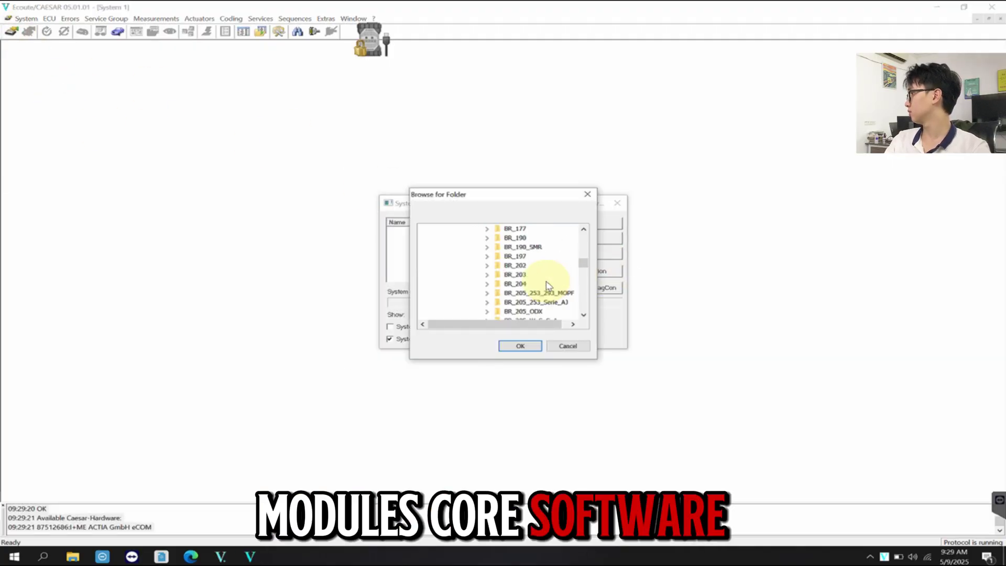
scroll(519, 296, down, 2)
click(519, 346)
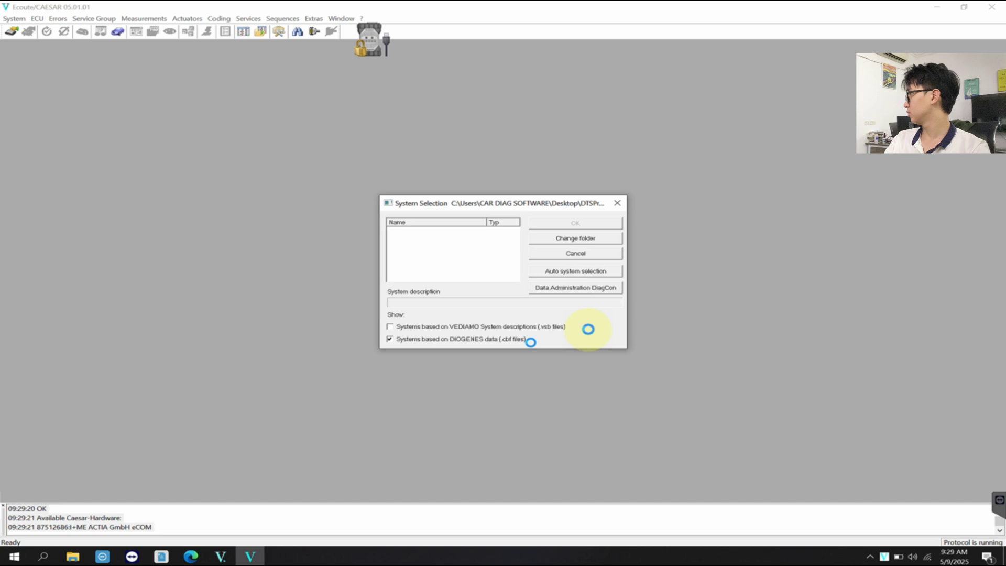
click(537, 224)
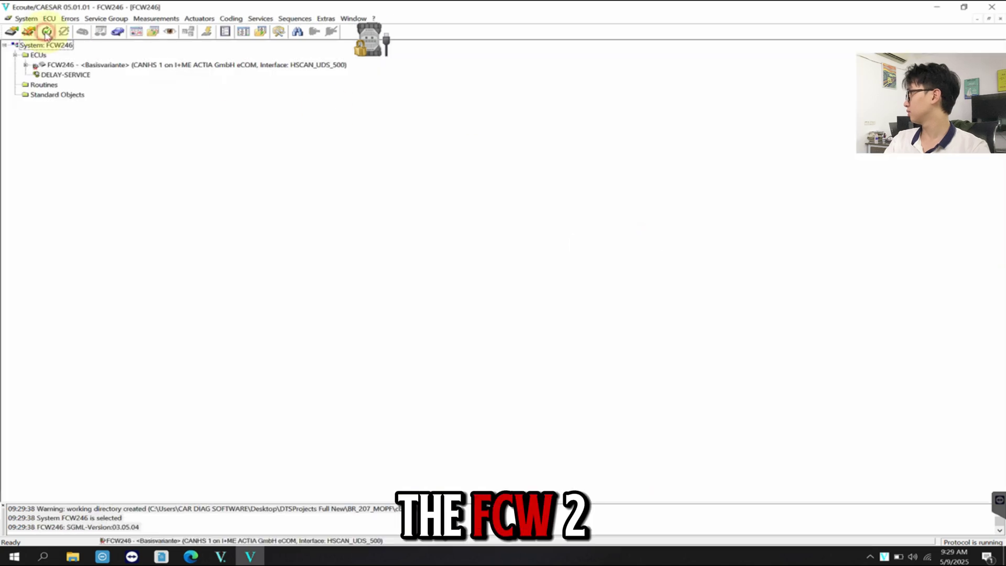
- Establish contact with the FCW246 ECU and run its SES_Programming_P2_CAN_ECU_max_physical session service
click(26, 65)
click(37, 124)
double_click(166, 242)
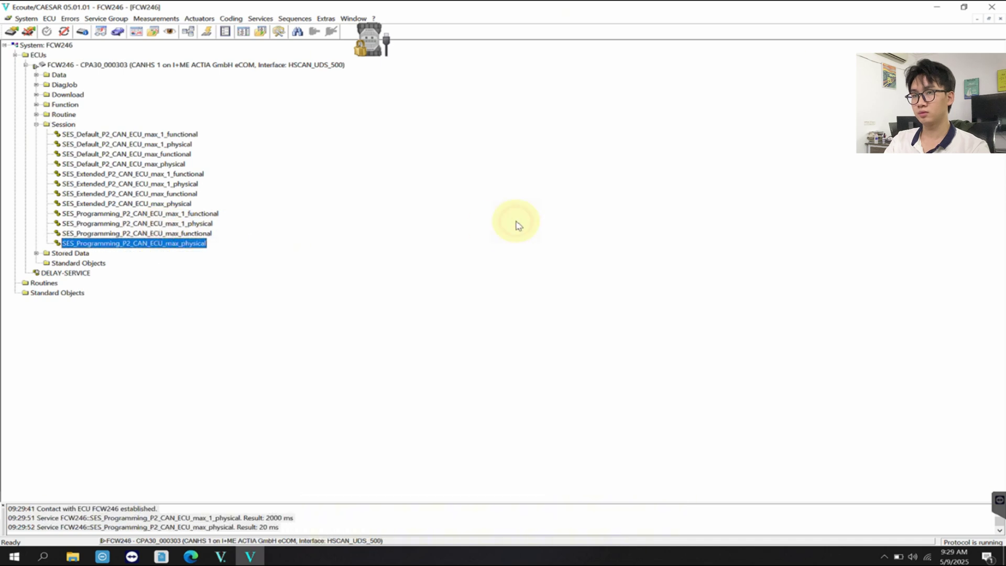
click(306, 416)
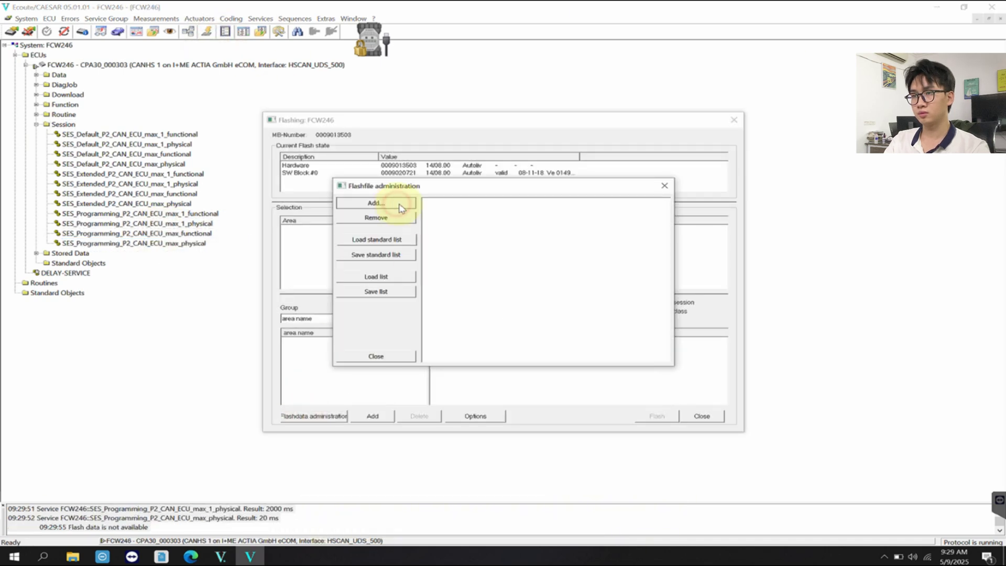
click(398, 204)
click(367, 260)
click(453, 234)
double_click(453, 234)
double_click(442, 325)
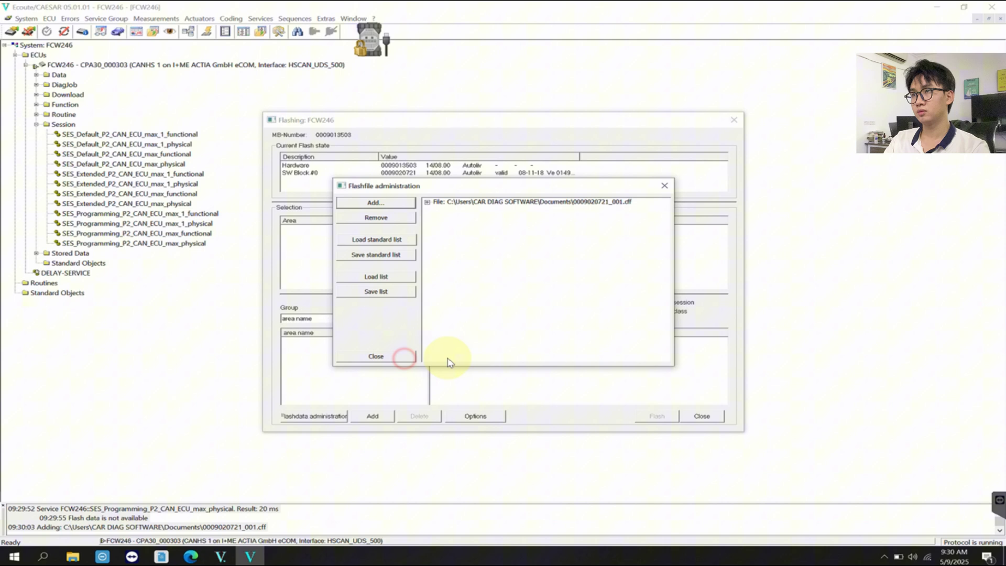
click(378, 355)
click(373, 419)
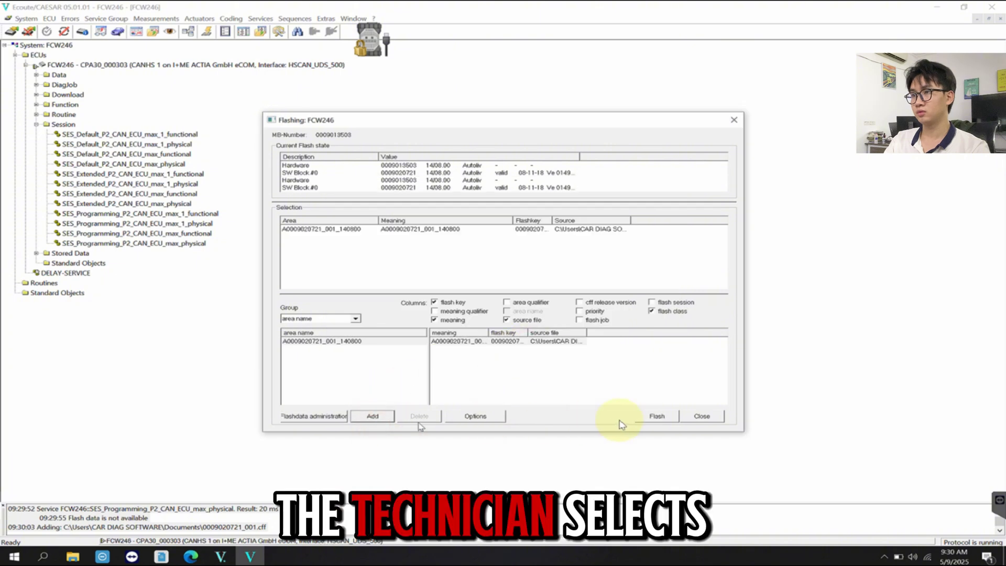
click(654, 417)
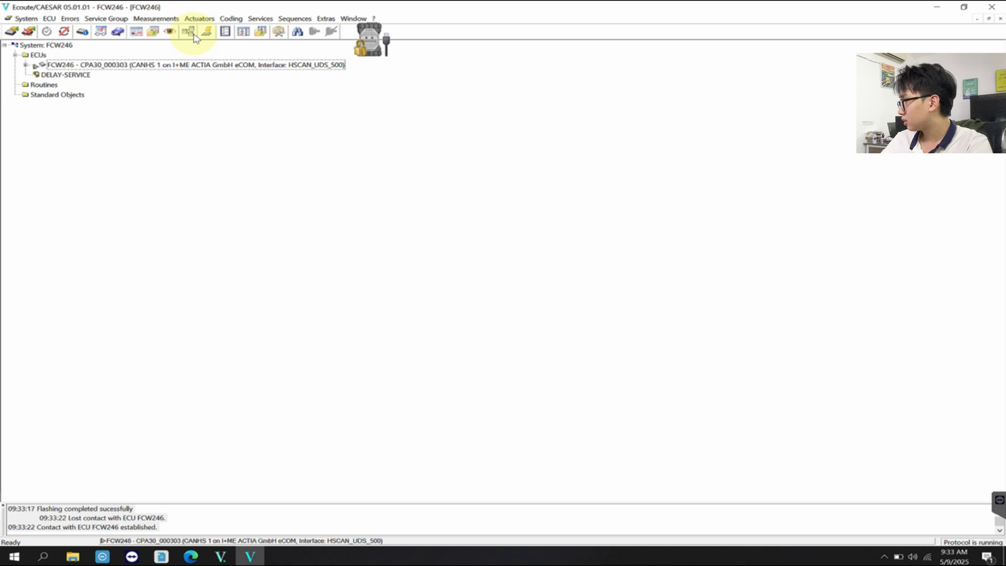
- Read the FCW246 fault codes and review its variant coding services, including VCD_CPA_Regelparameter and VCD_Funktionsschalter_fuer_Fahrassistenzsysteme
click(102, 31)
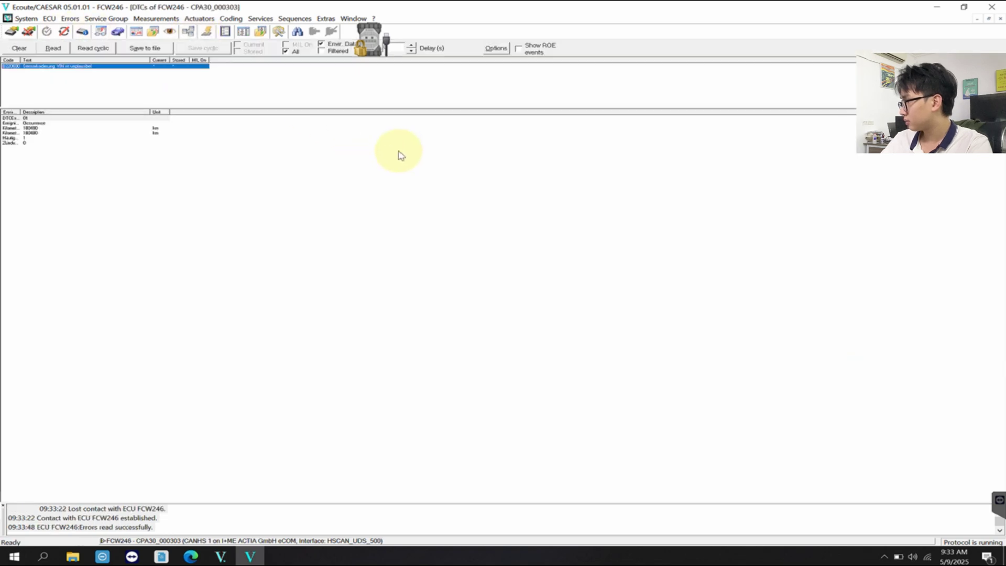
click(999, 19)
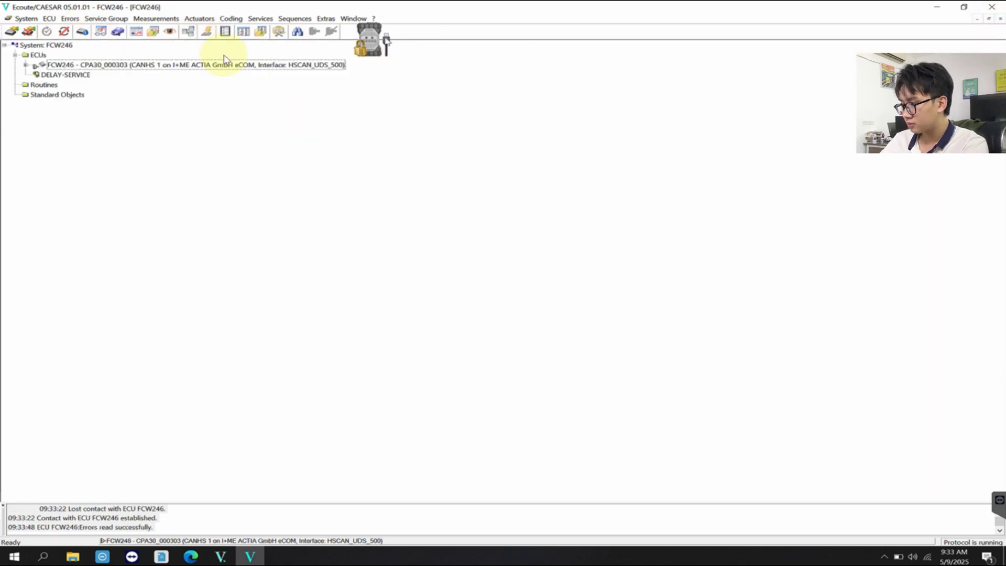
click(187, 32)
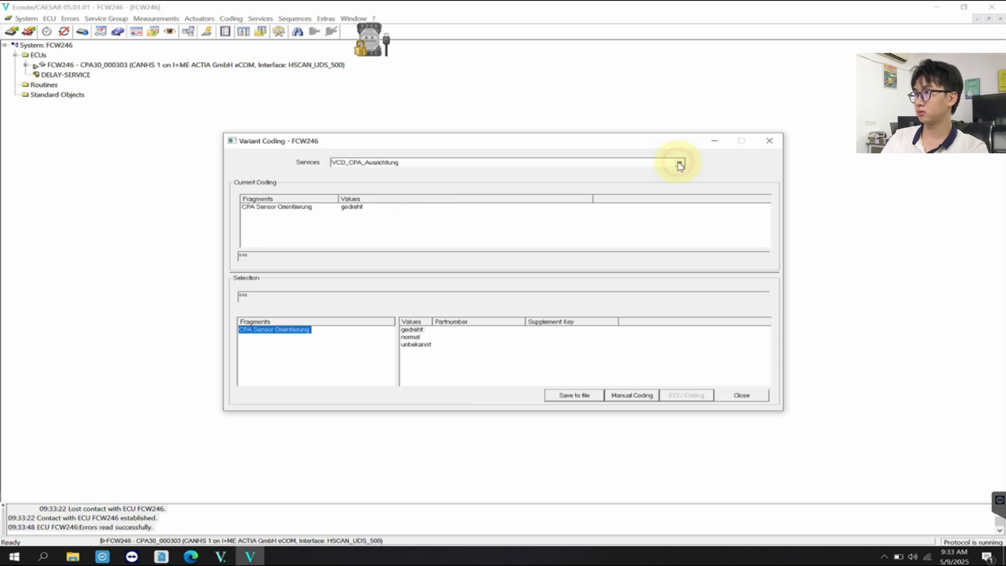
click(679, 165)
scroll(679, 164, down, 3)
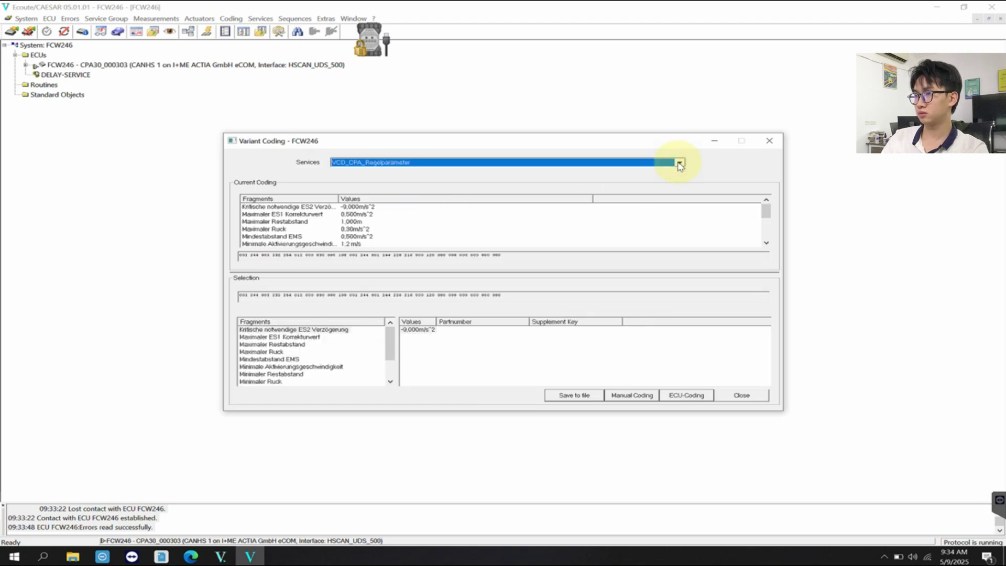
scroll(679, 164, down, 2)
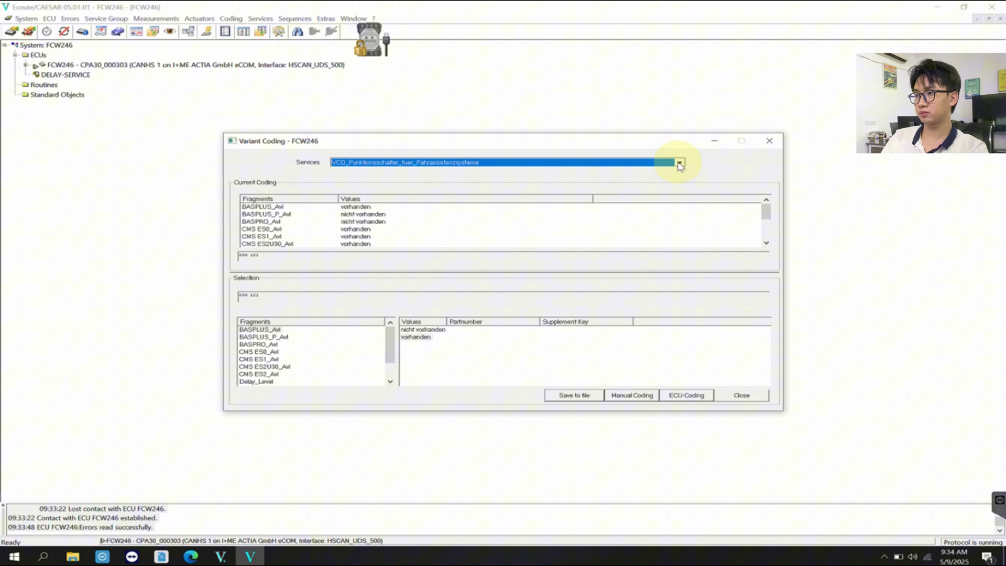
click(769, 141)
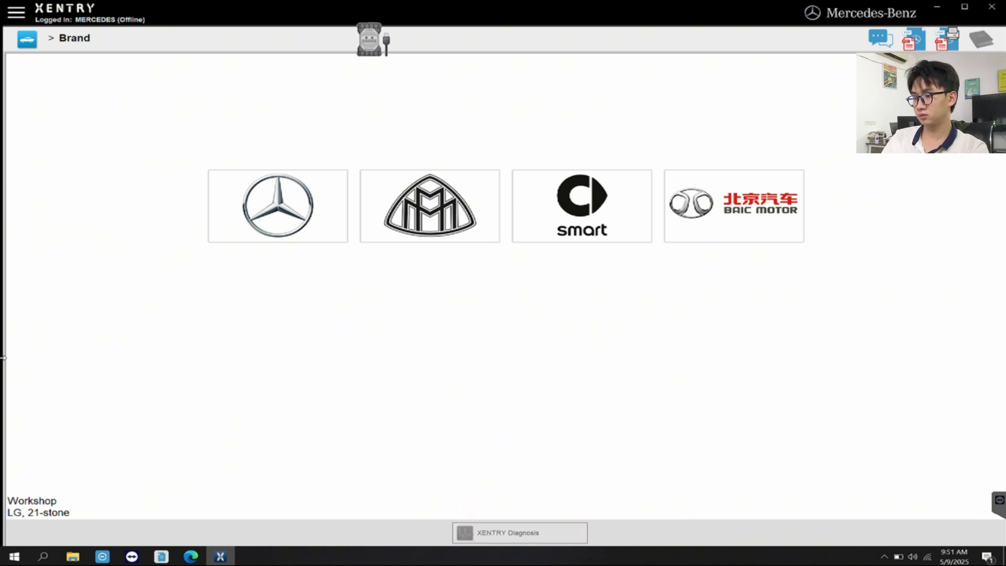
- Switch to Xentry, start diagnosis of the Mercedes-Benz E (207) passenger car and open the A90 COLLISION PREVENTION ASSIST control unit
click(250, 217)
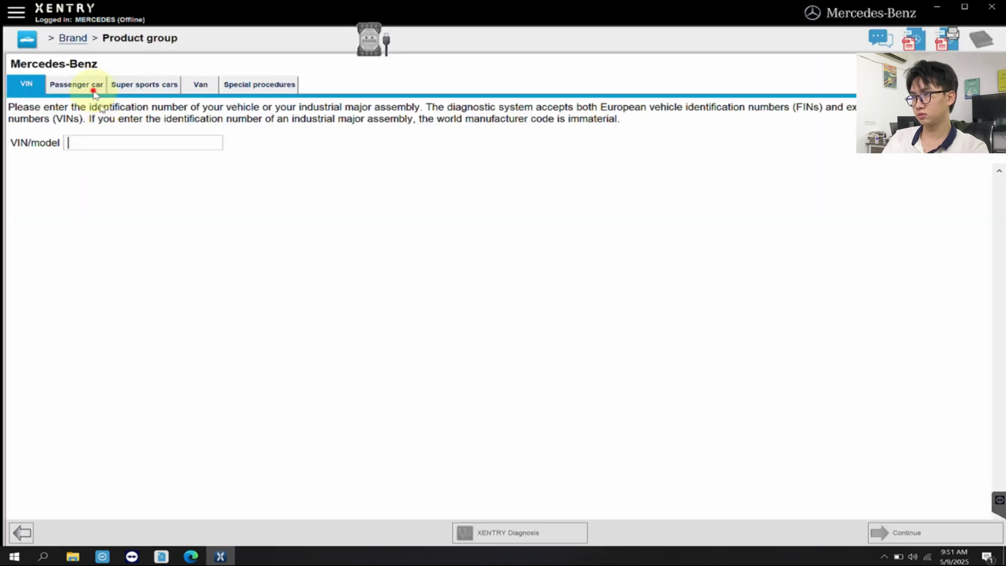
click(95, 91)
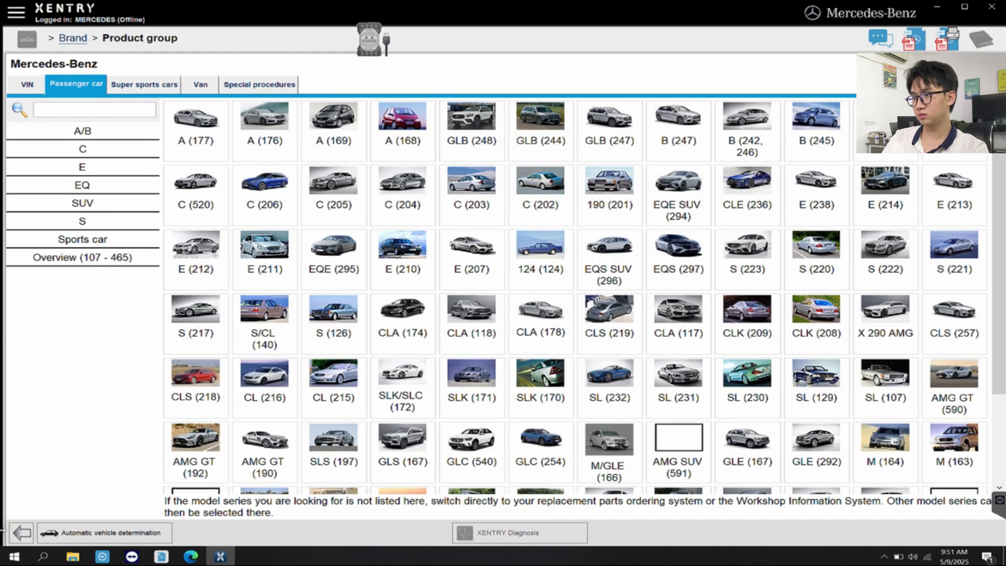
click(4, 531)
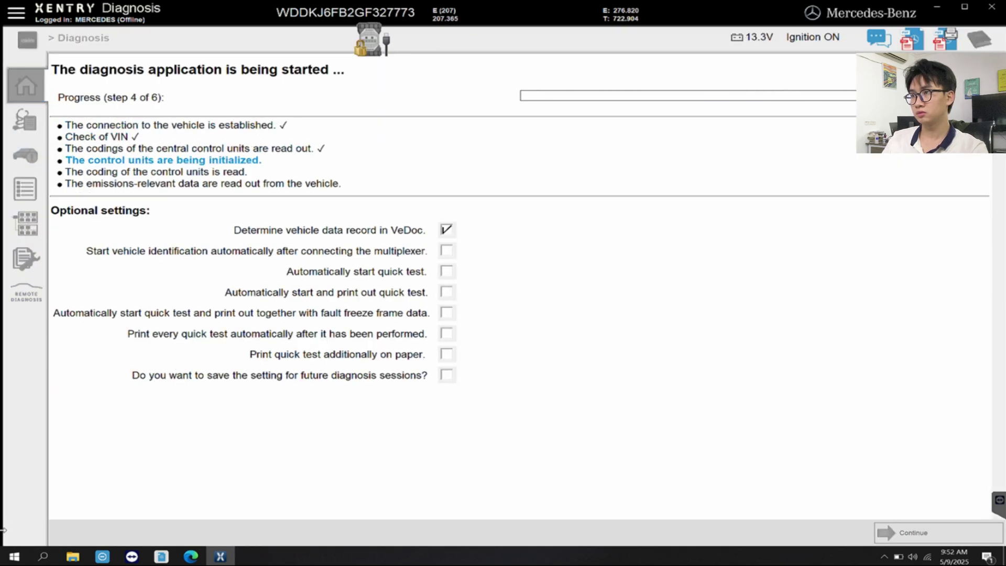
click(159, 207)
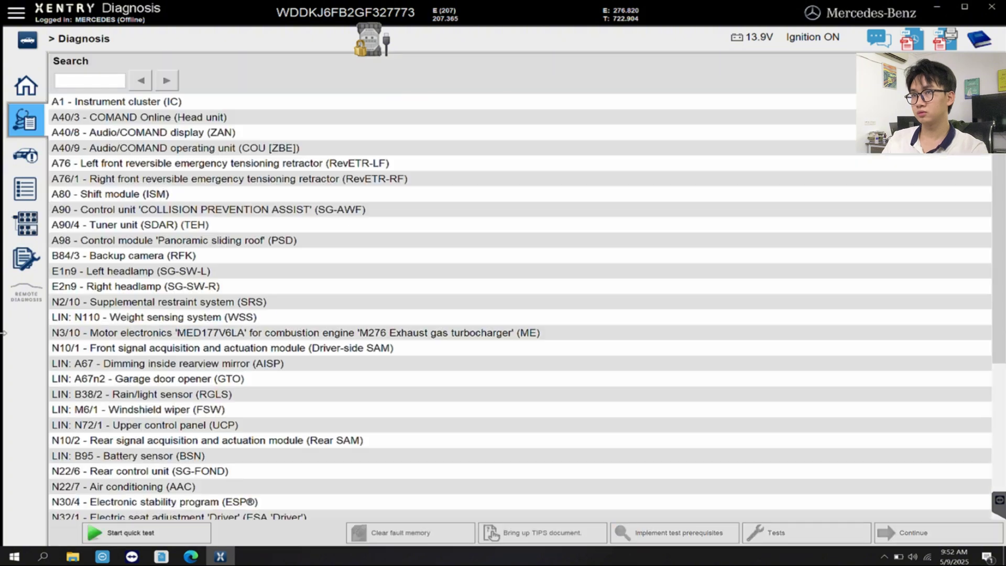
- Run a quick test of the vehicle and open the A90 COLLISION PREVENTION ASSIST control unit, confirming the safety information
click(204, 534)
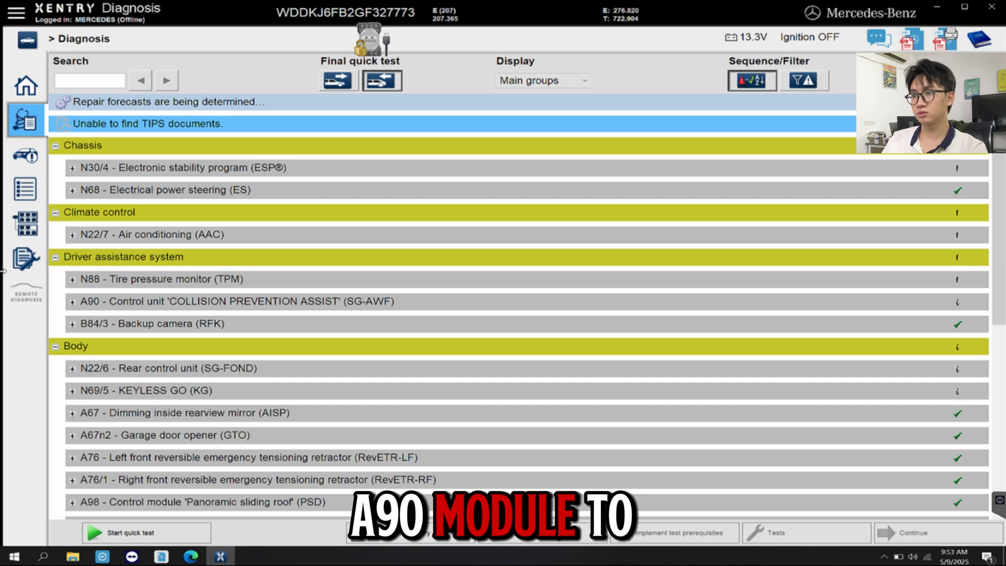
click(518, 303)
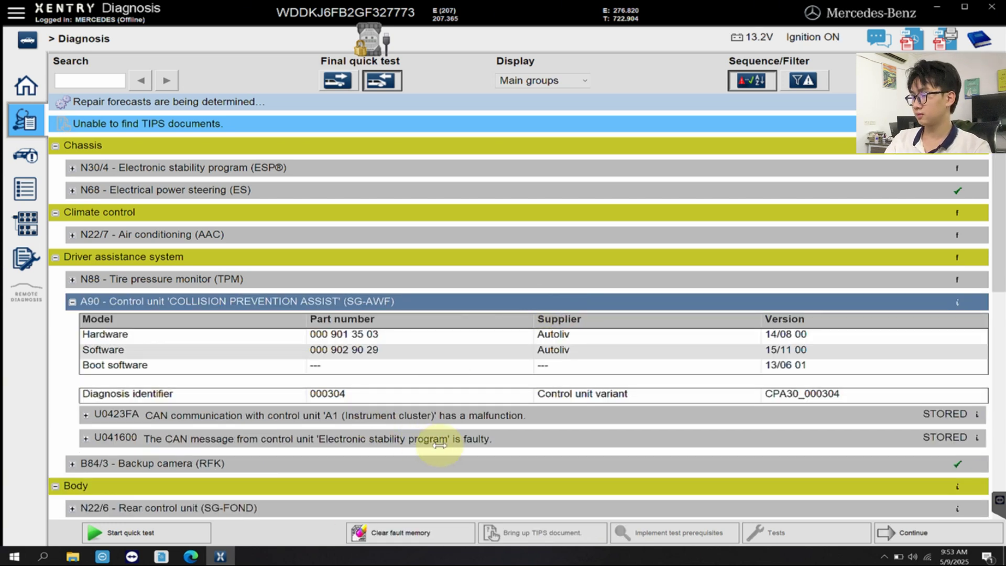
click(917, 532)
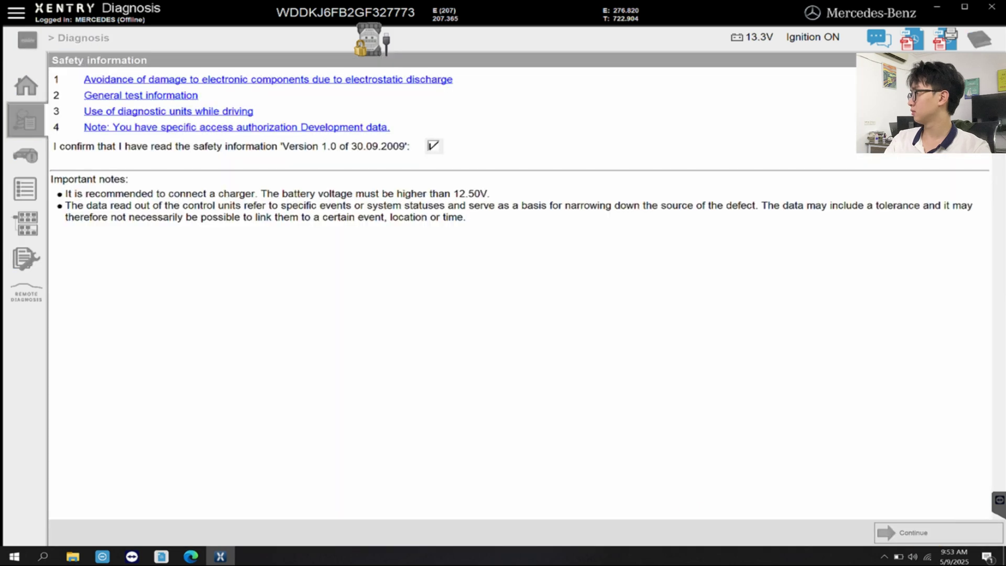
click(965, 537)
click(920, 531)
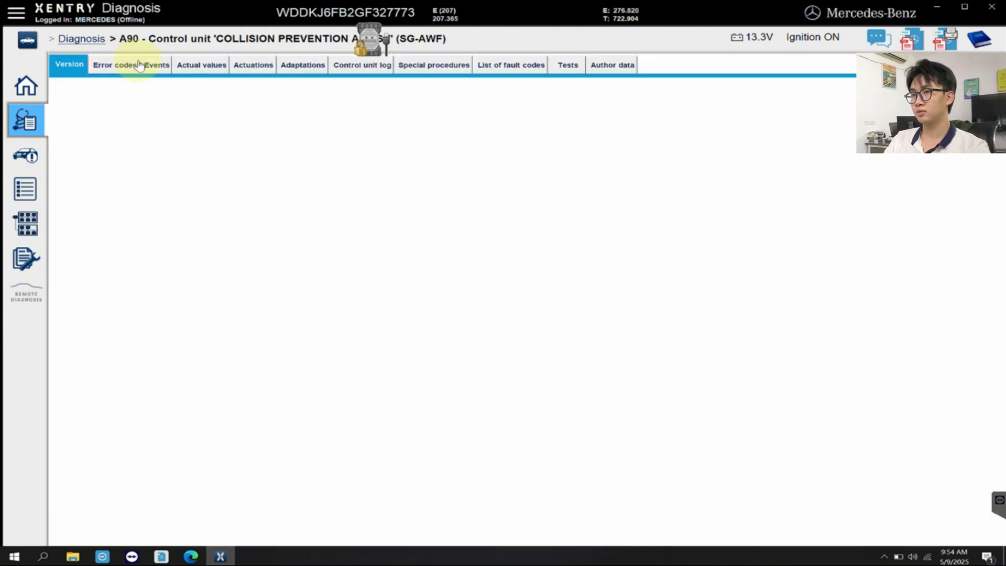
- Clear the A90 control unit's fault memory and recheck its error codes after viewing the version data
click(140, 66)
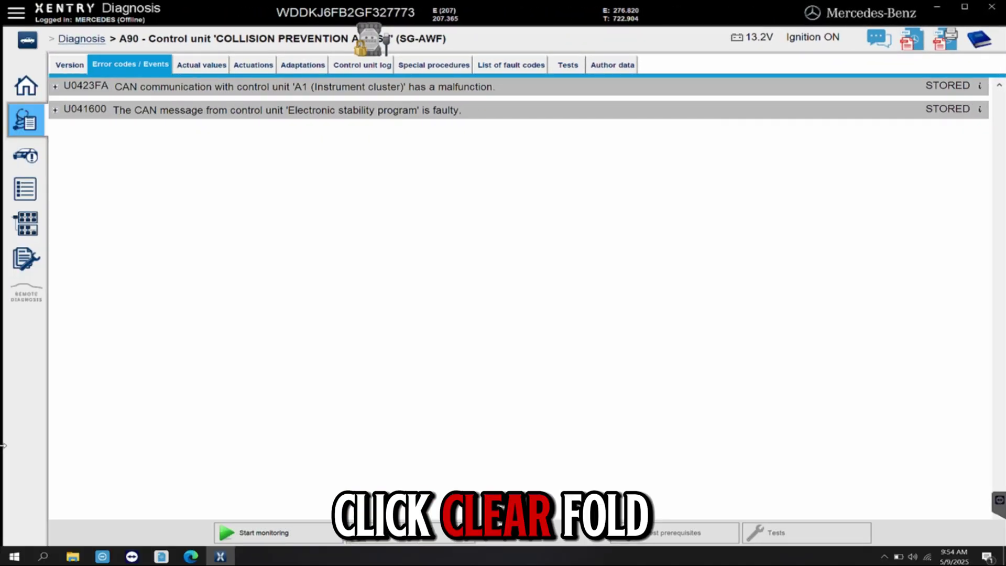
click(445, 531)
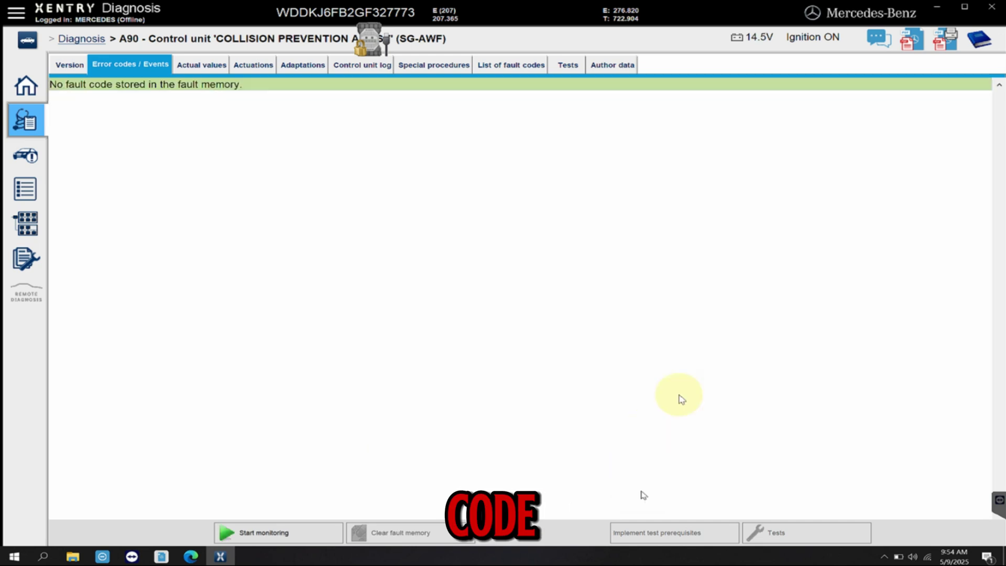
click(78, 65)
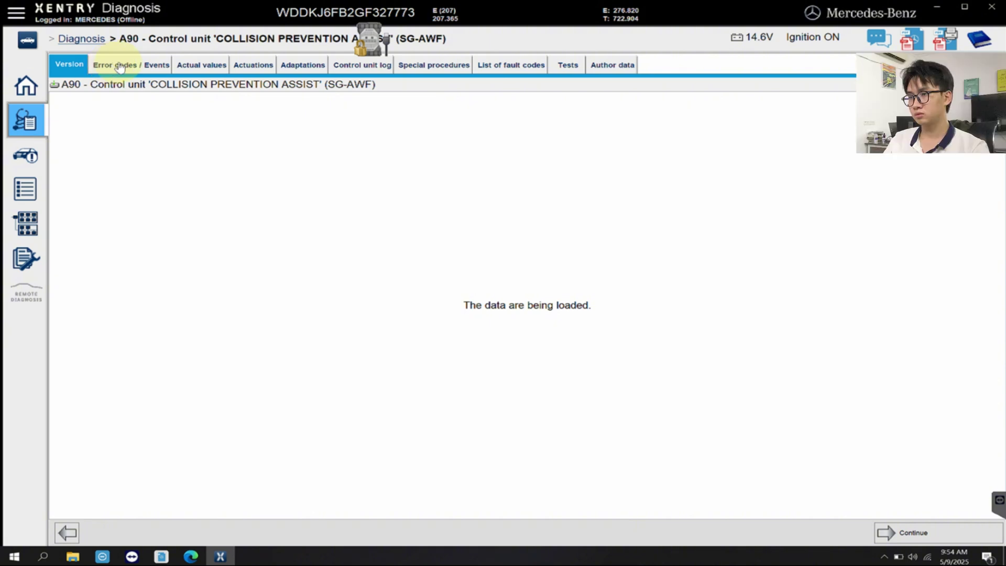
click(114, 66)
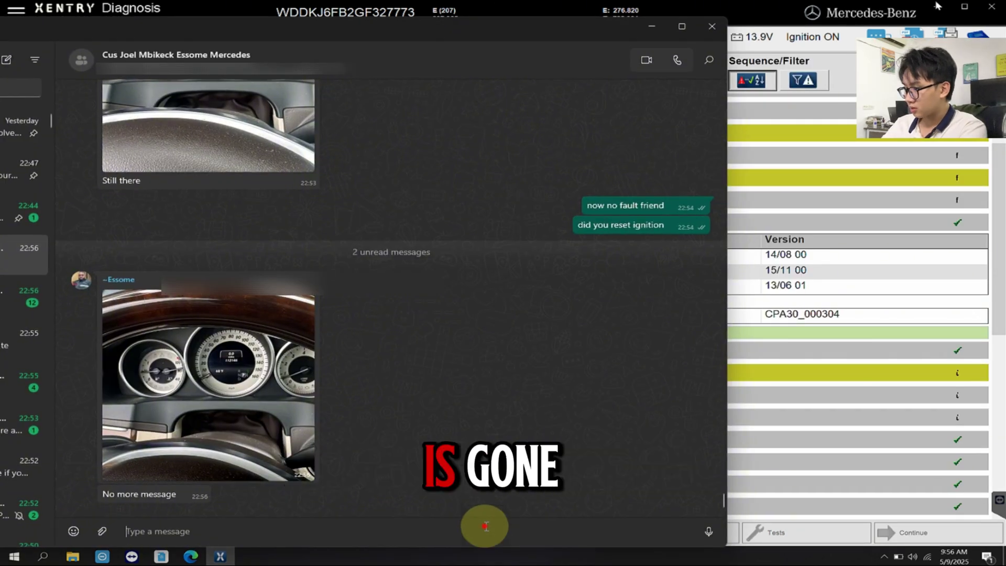
- In the WhatsApp chat with the customer, send the messages "yes friend, my job is done" and "see you next job"
text(yes friend, my job is done)
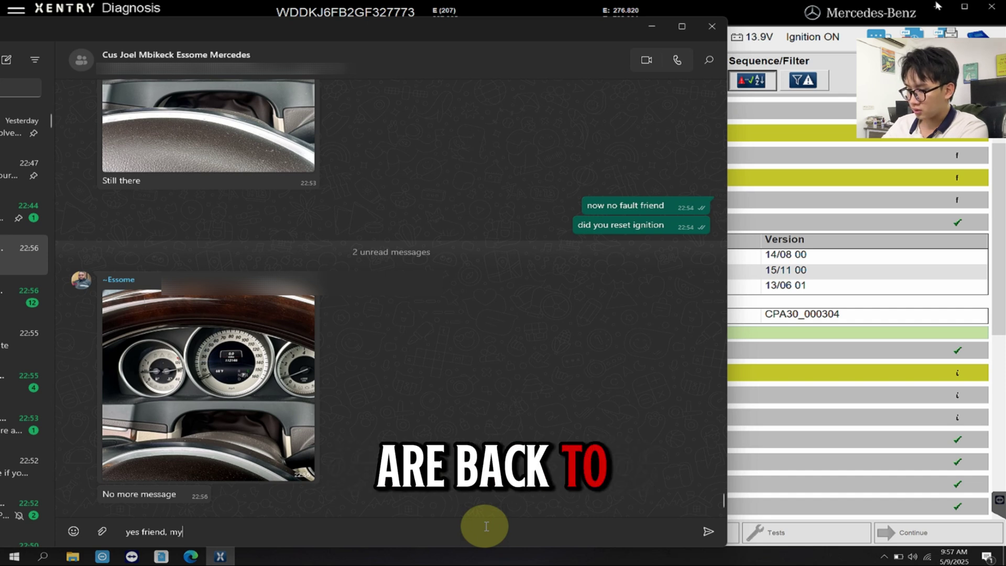
key(Return)
text(see you nextx)
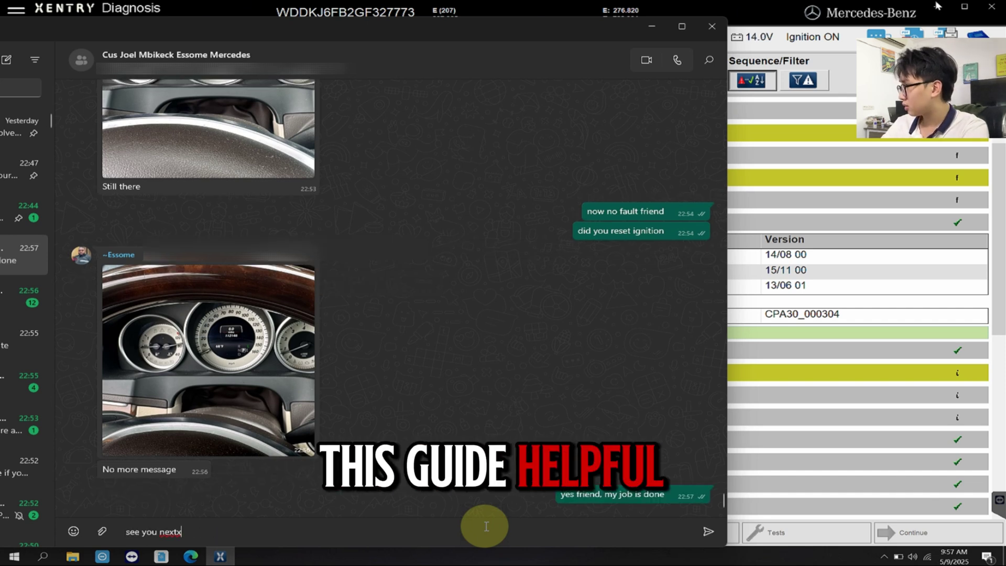
key(BackSpace)
text(job)
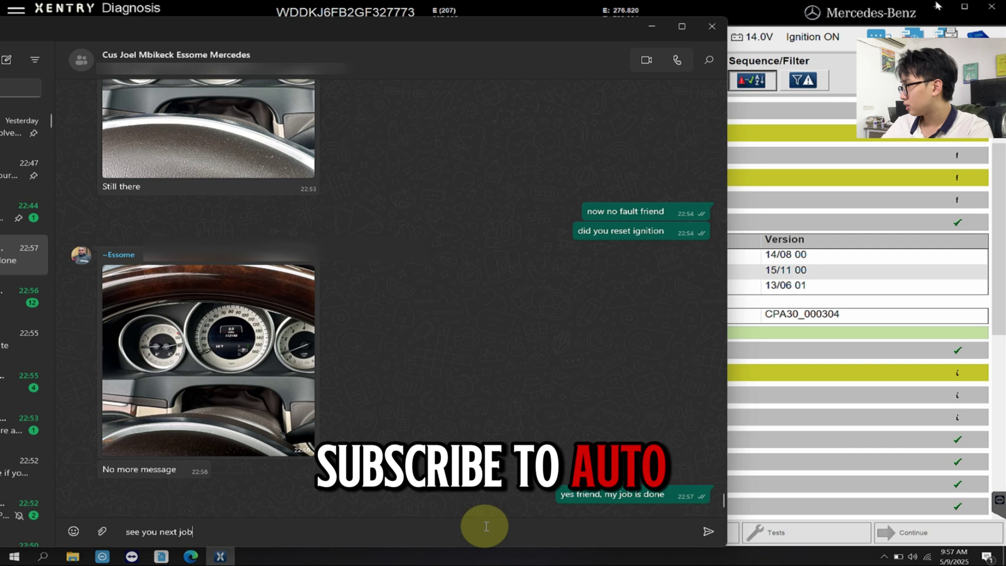
key(Return)
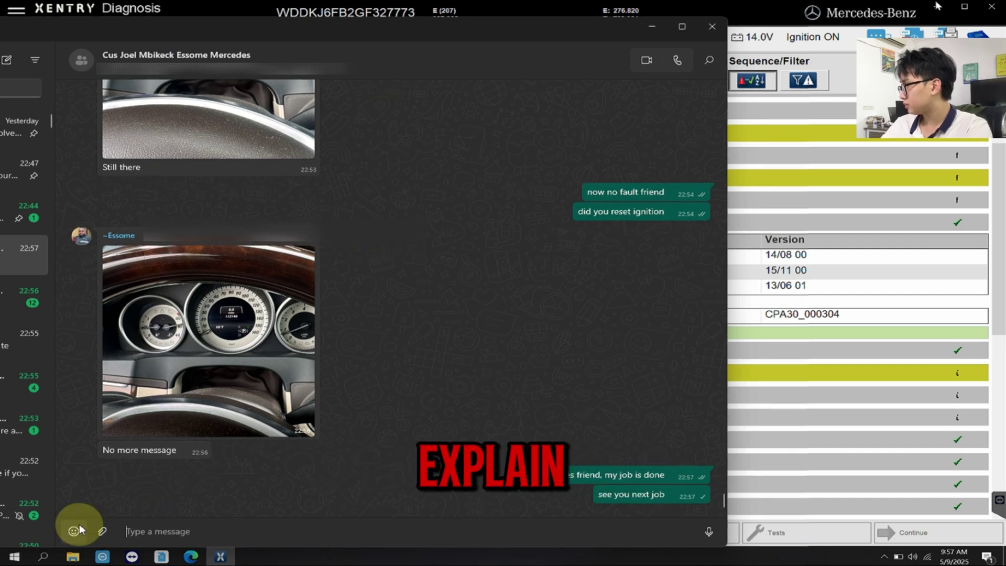